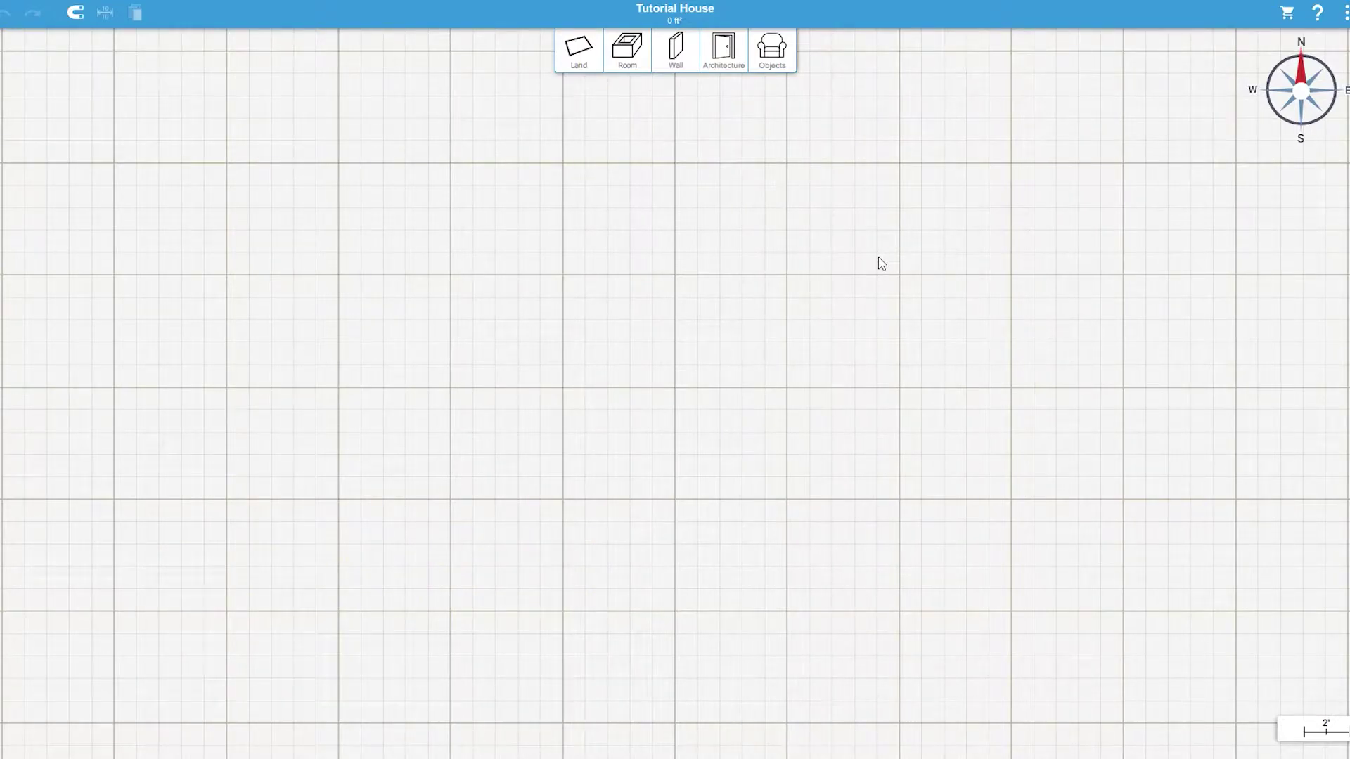
Draw a square room of about 302 ft² on the empty ground floor plan.
click(646, 69)
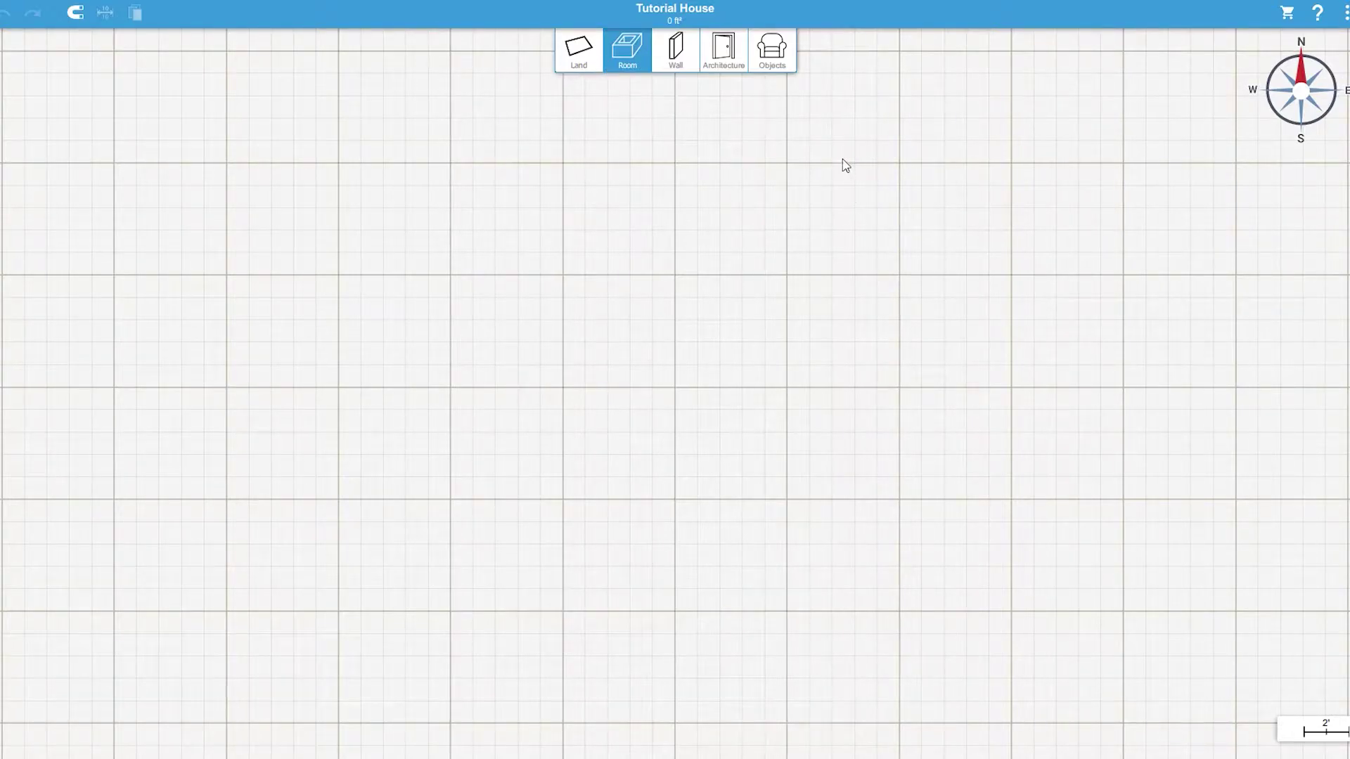
drag(843, 161, 436, 564)
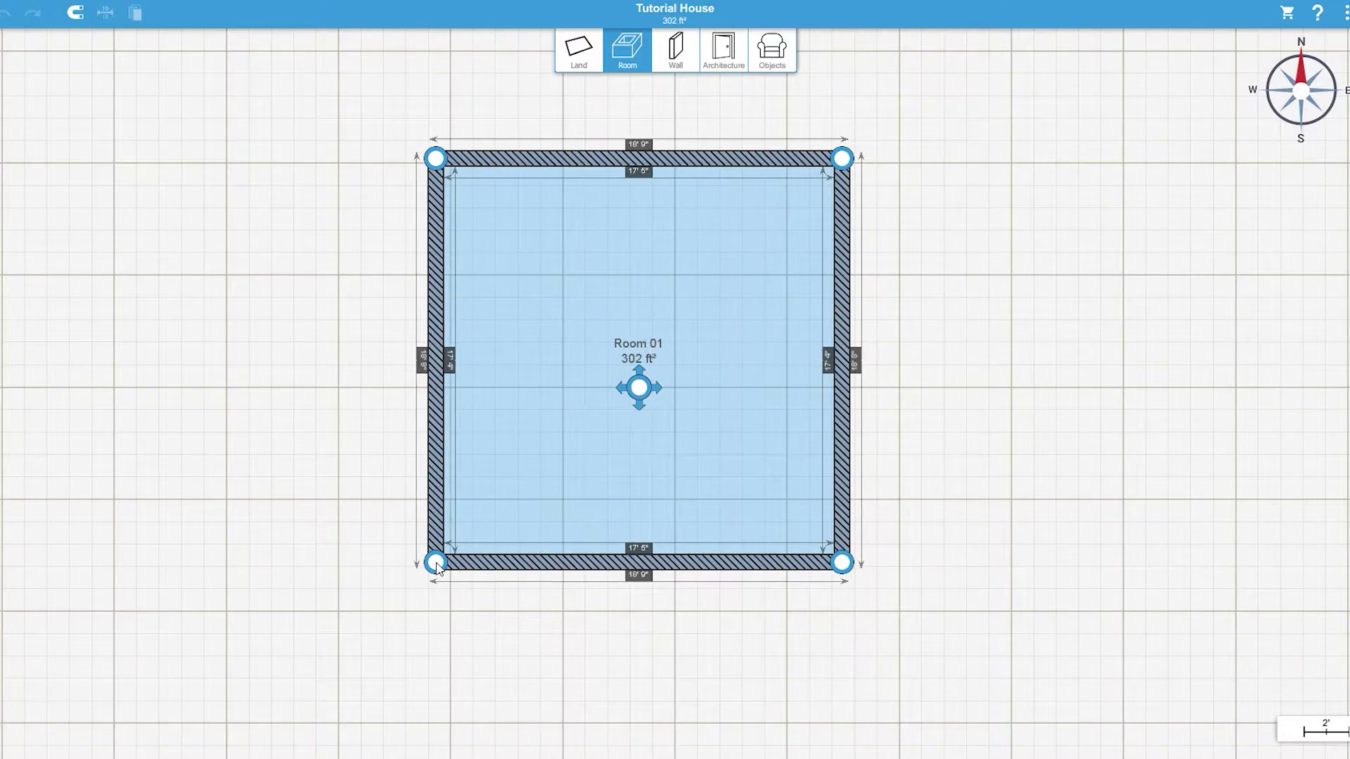
click(917, 358)
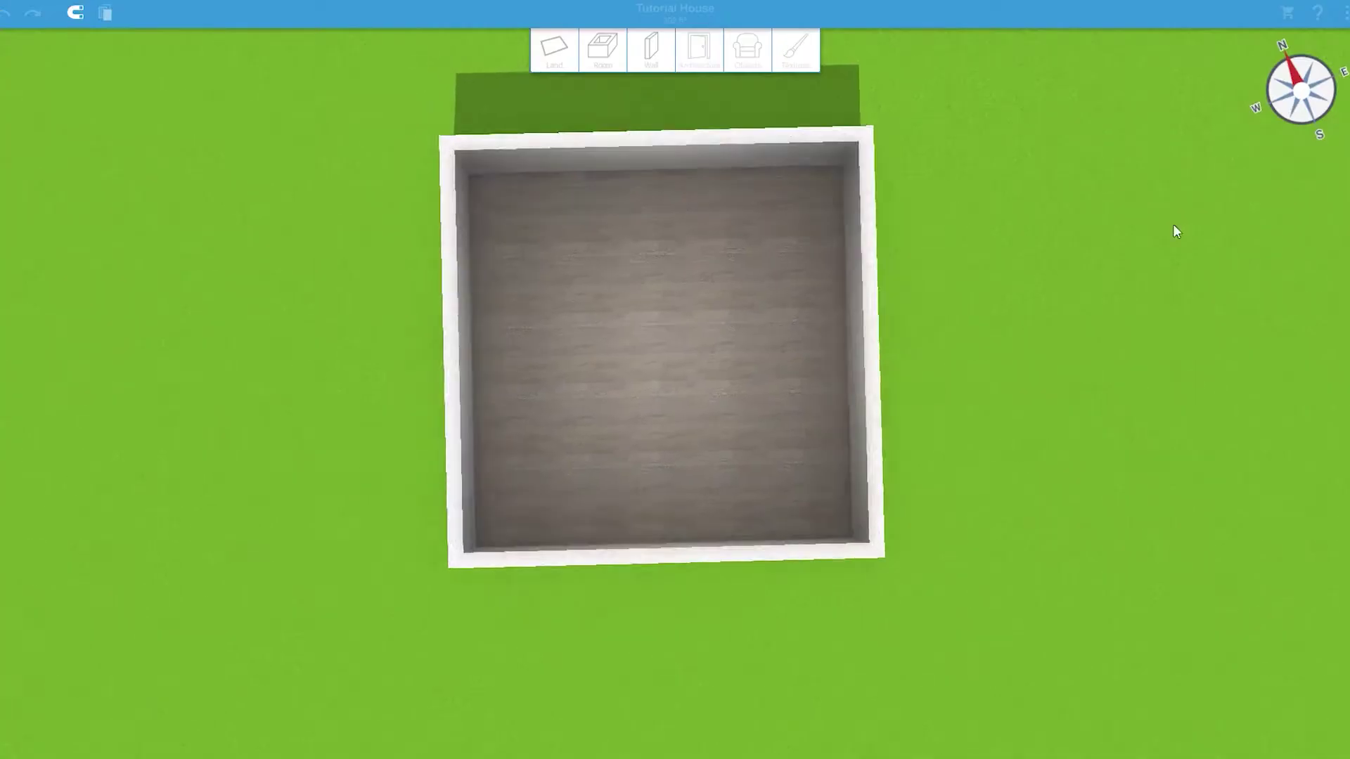
Place a plain white door in the middle of the room's front (south) wall.
drag(1173, 224, 754, 19)
scroll(939, 302, up, 5)
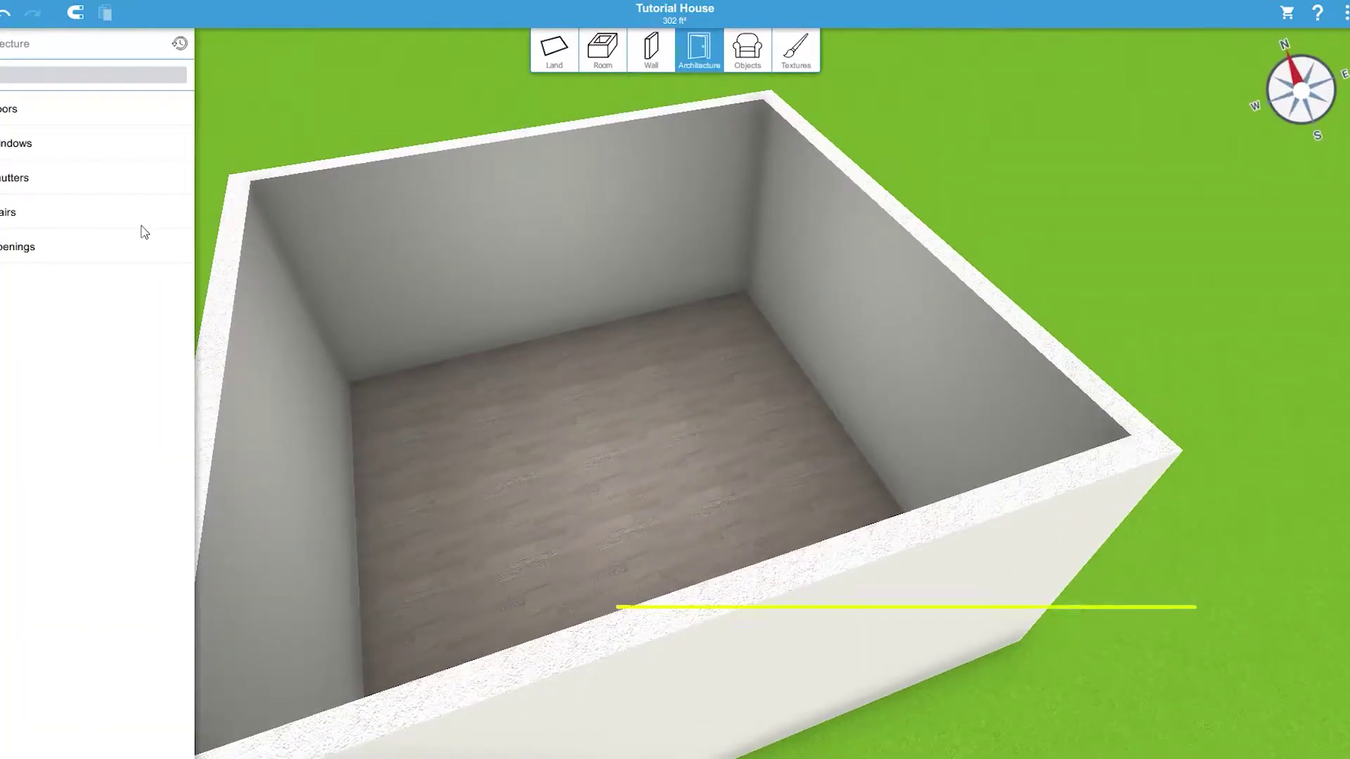
click(28, 109)
drag(32, 131, 808, 731)
drag(1059, 418, 587, 14)
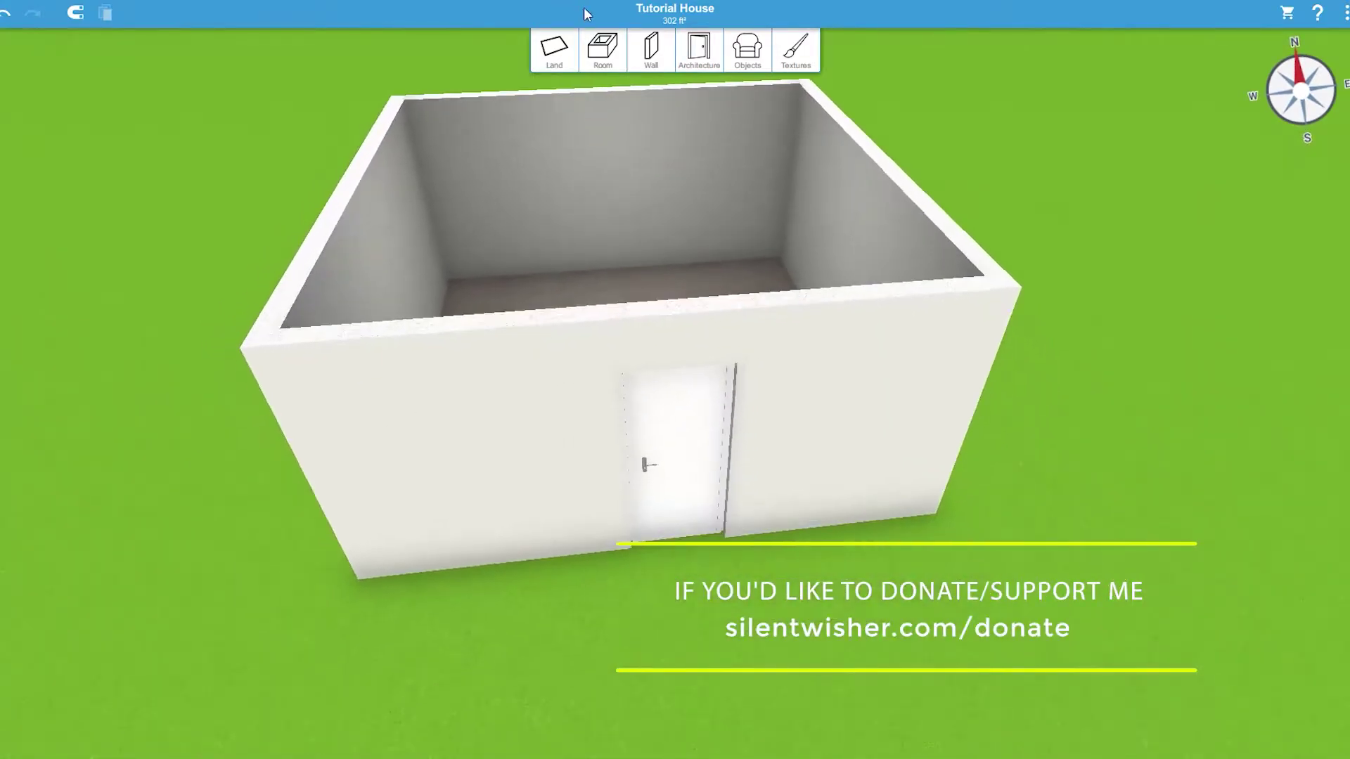
Place a single white window on each side of the door in the front wall.
click(712, 65)
click(1, 158)
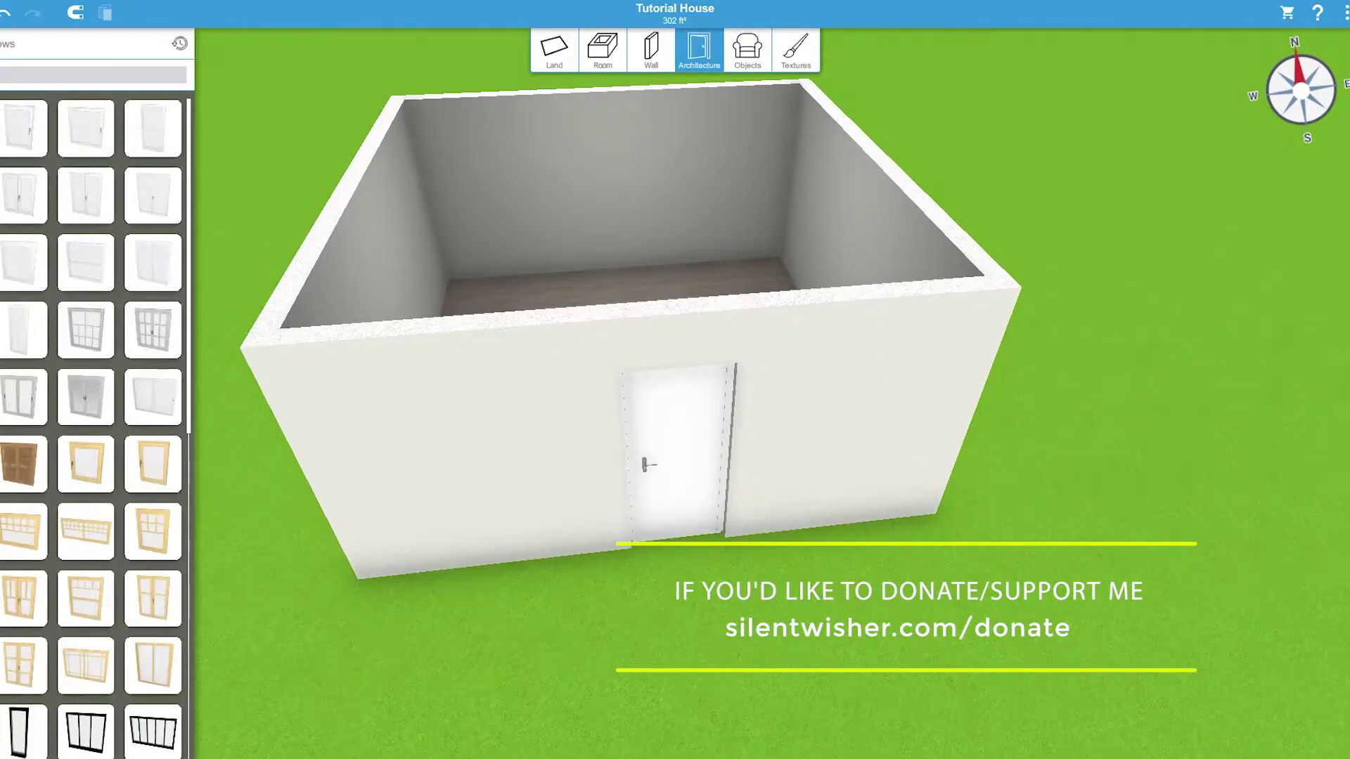
drag(23, 130, 915, 440)
click(947, 590)
scroll(947, 590, up, 5)
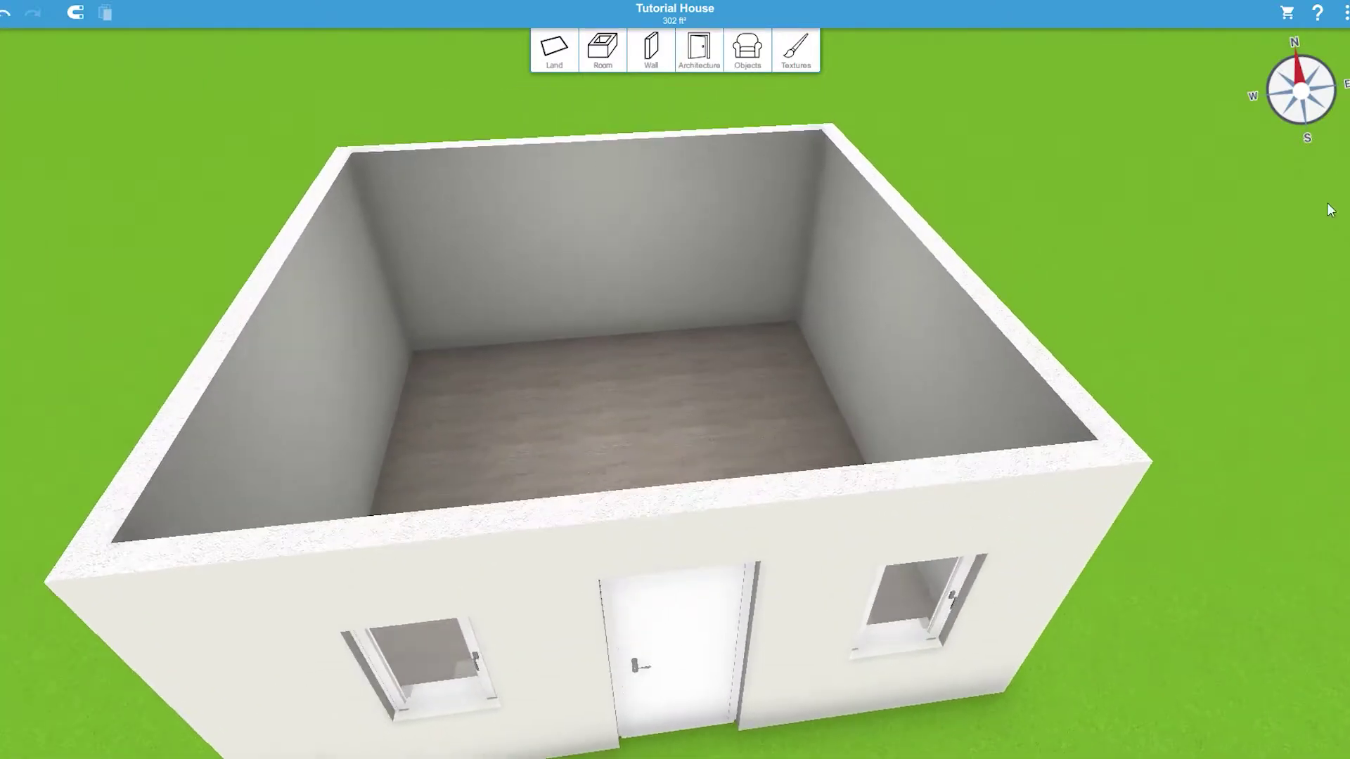
scroll(1030, 162, down, 3)
Try a black U-shaped staircase outside the west wall and remove it.
click(686, 65)
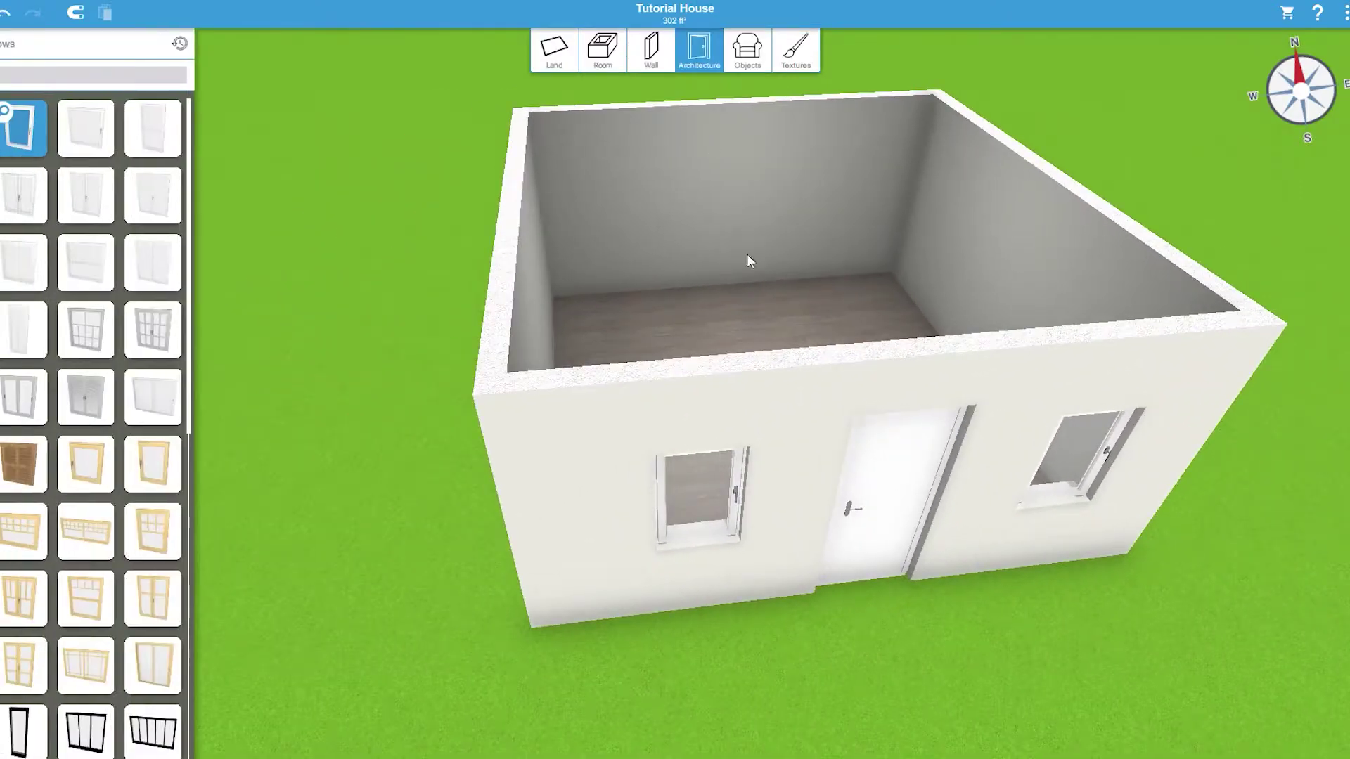
click(5, 111)
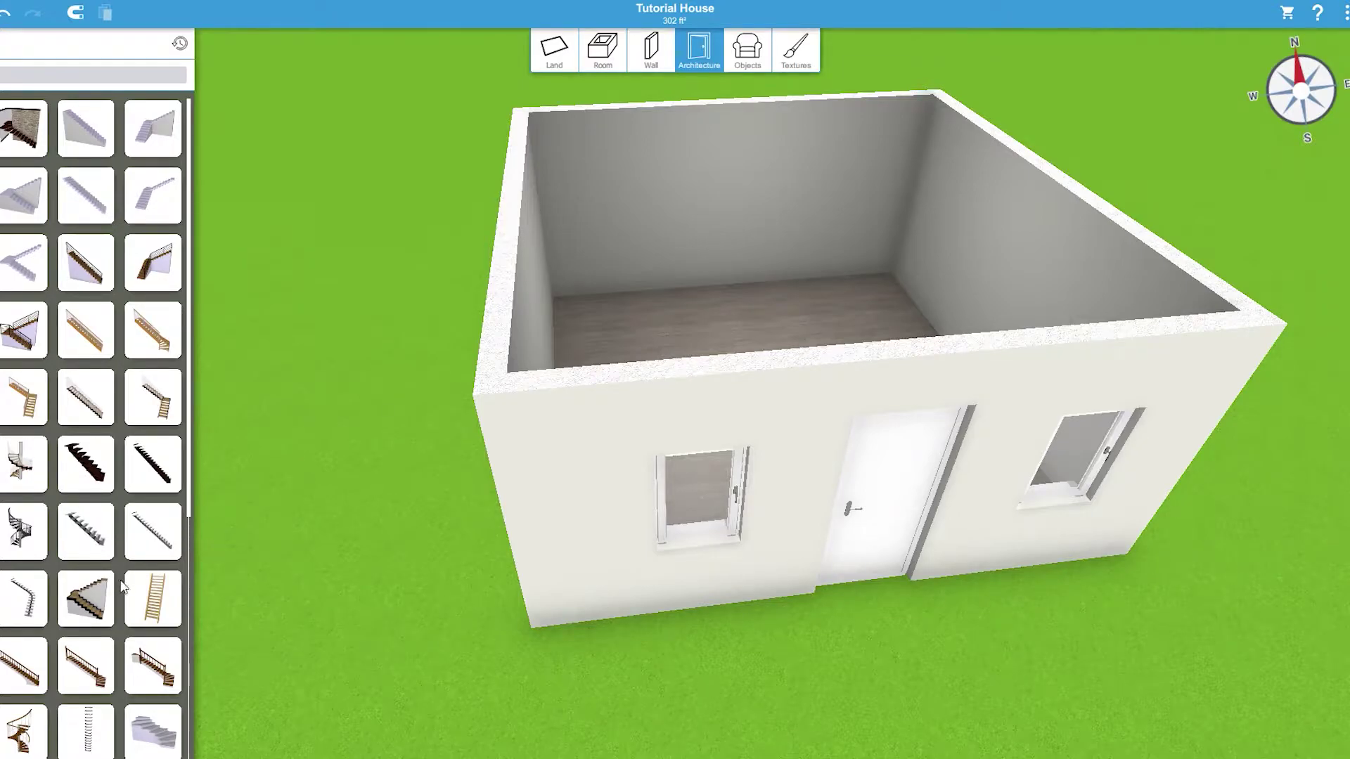
scroll(32, 534, down, 6)
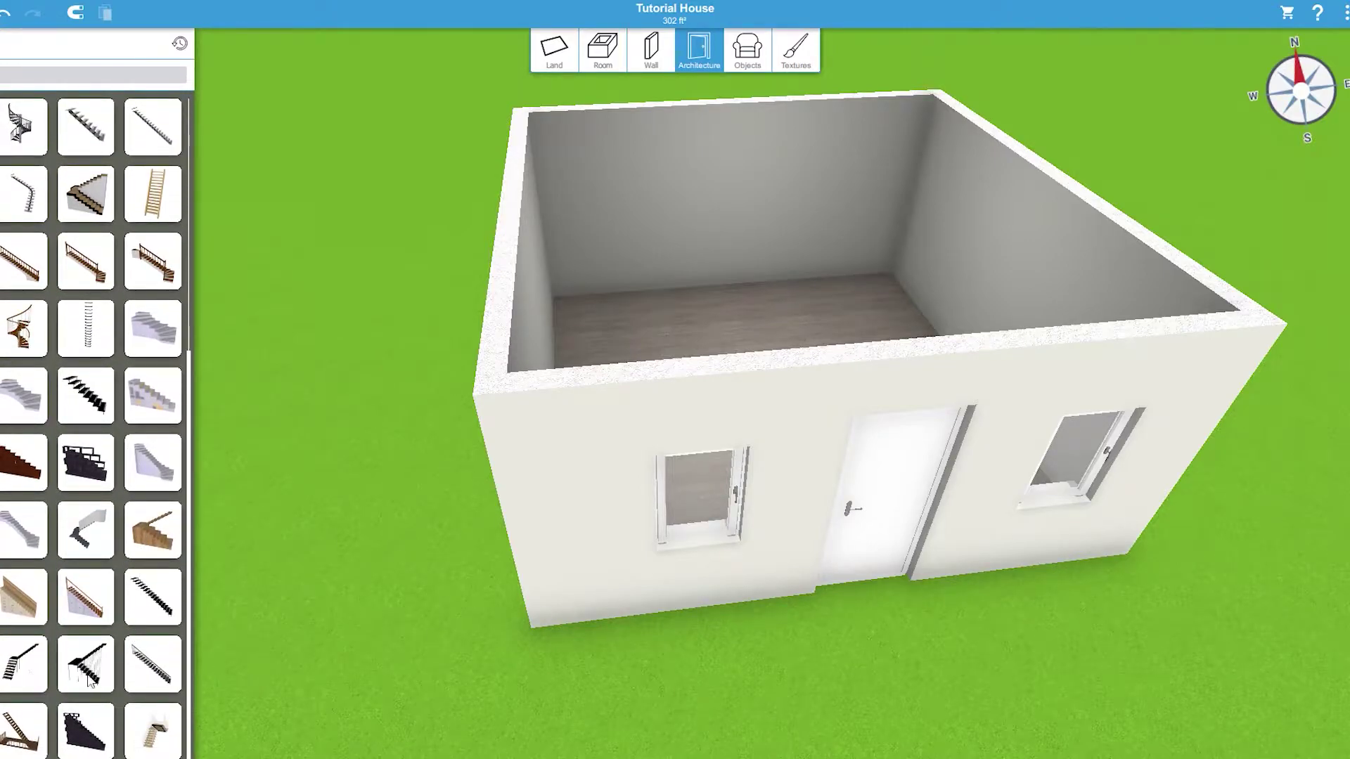
drag(370, 664, 516, 541)
click(555, 549)
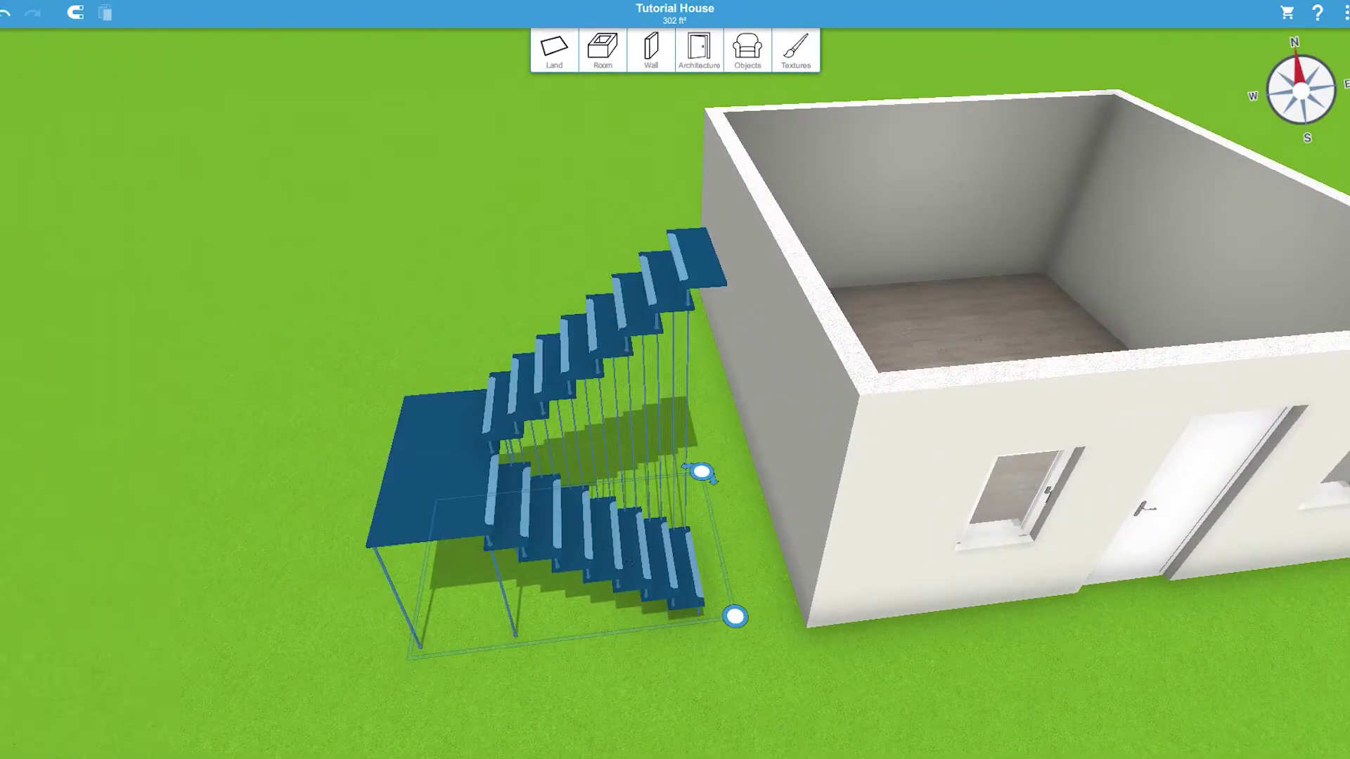
key(Delete)
Place a black L-shaped open staircase outside the house, with its upper flight leading to the top of the west wall.
click(679, 71)
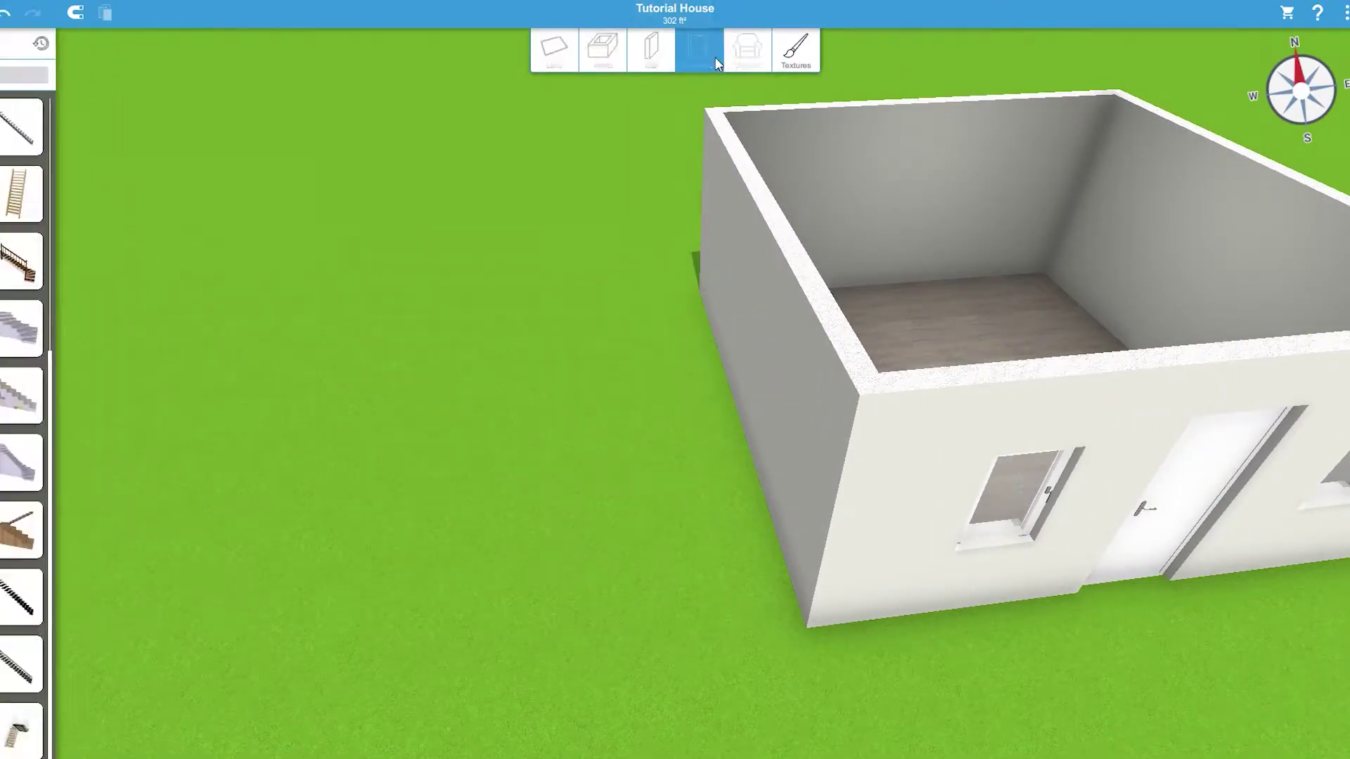
drag(28, 680, 791, 507)
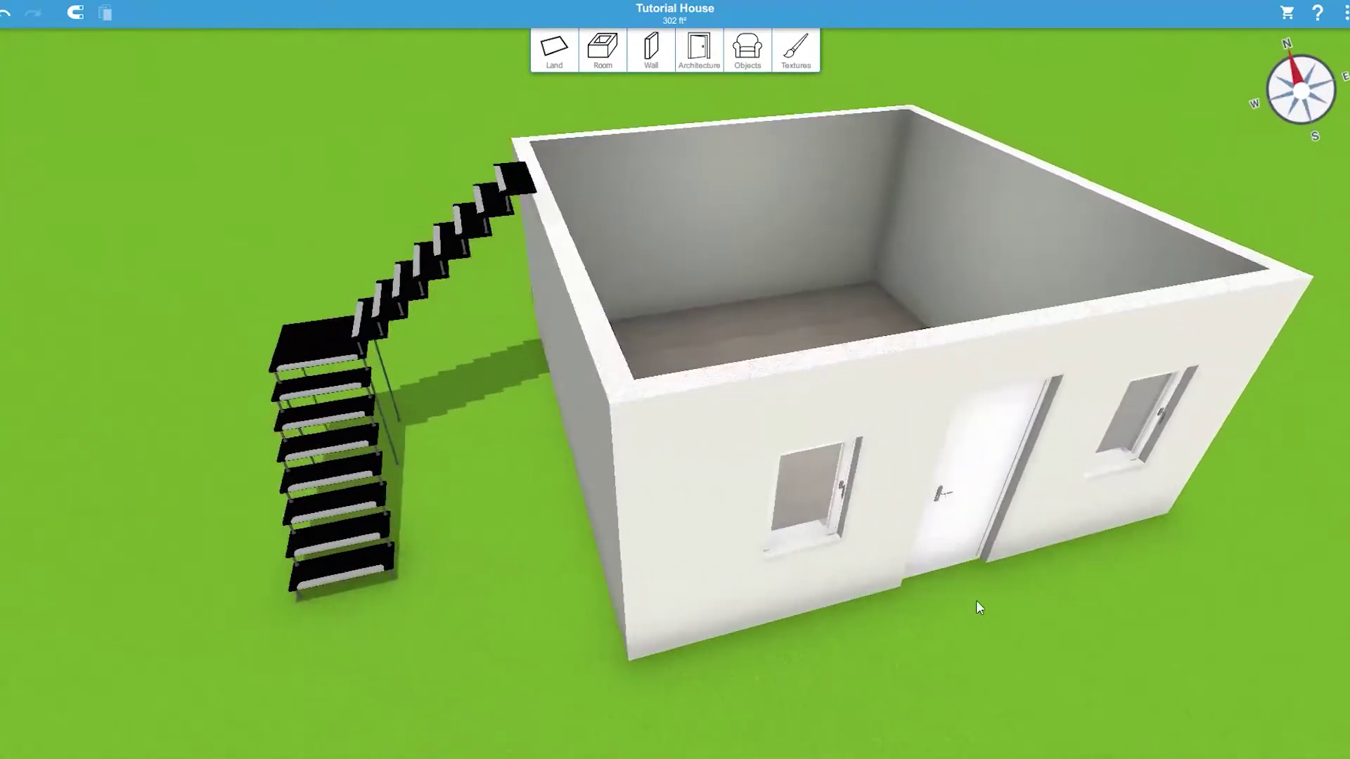
drag(976, 601, 893, 563)
scroll(809, 404, up, 2)
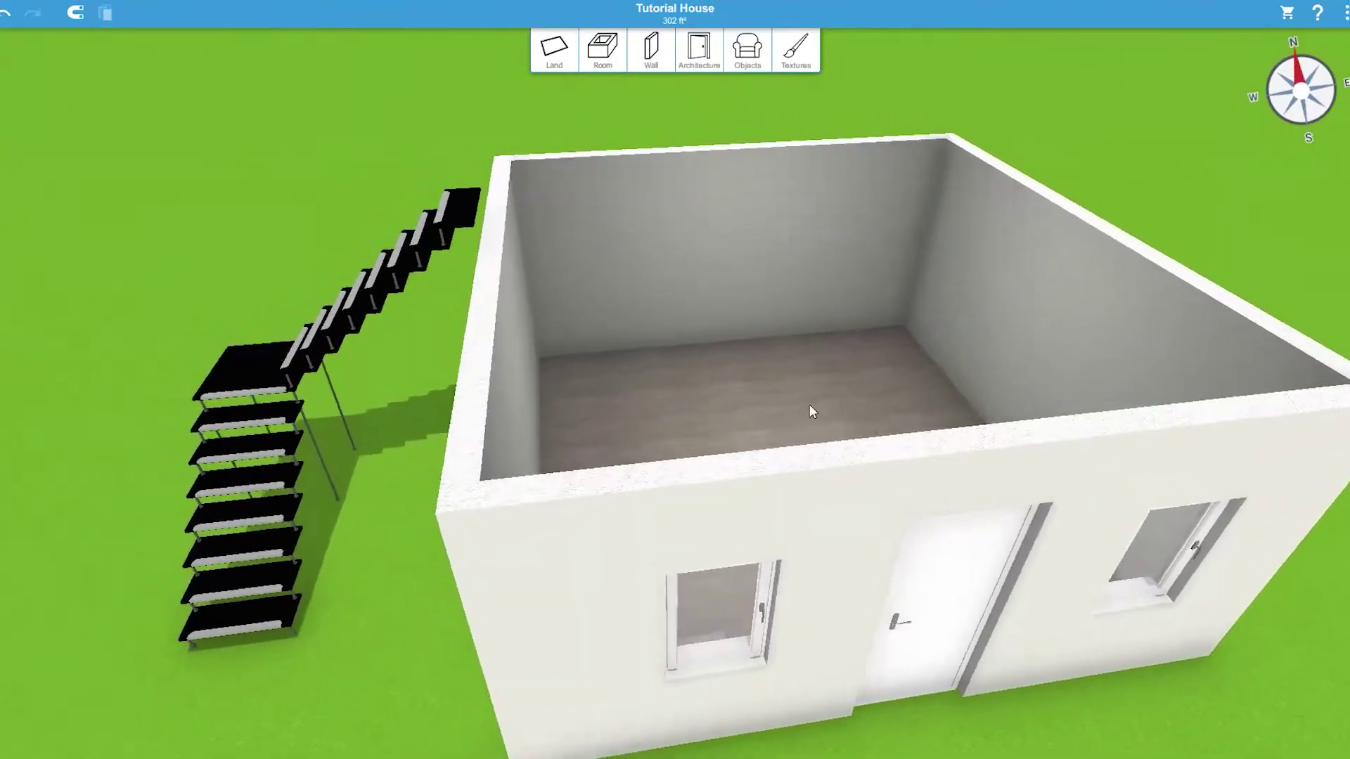
mouse_move(1184, 228)
right_down()
mouse_move(1233, 267)
mouse_move(1204, 228)
right_up()
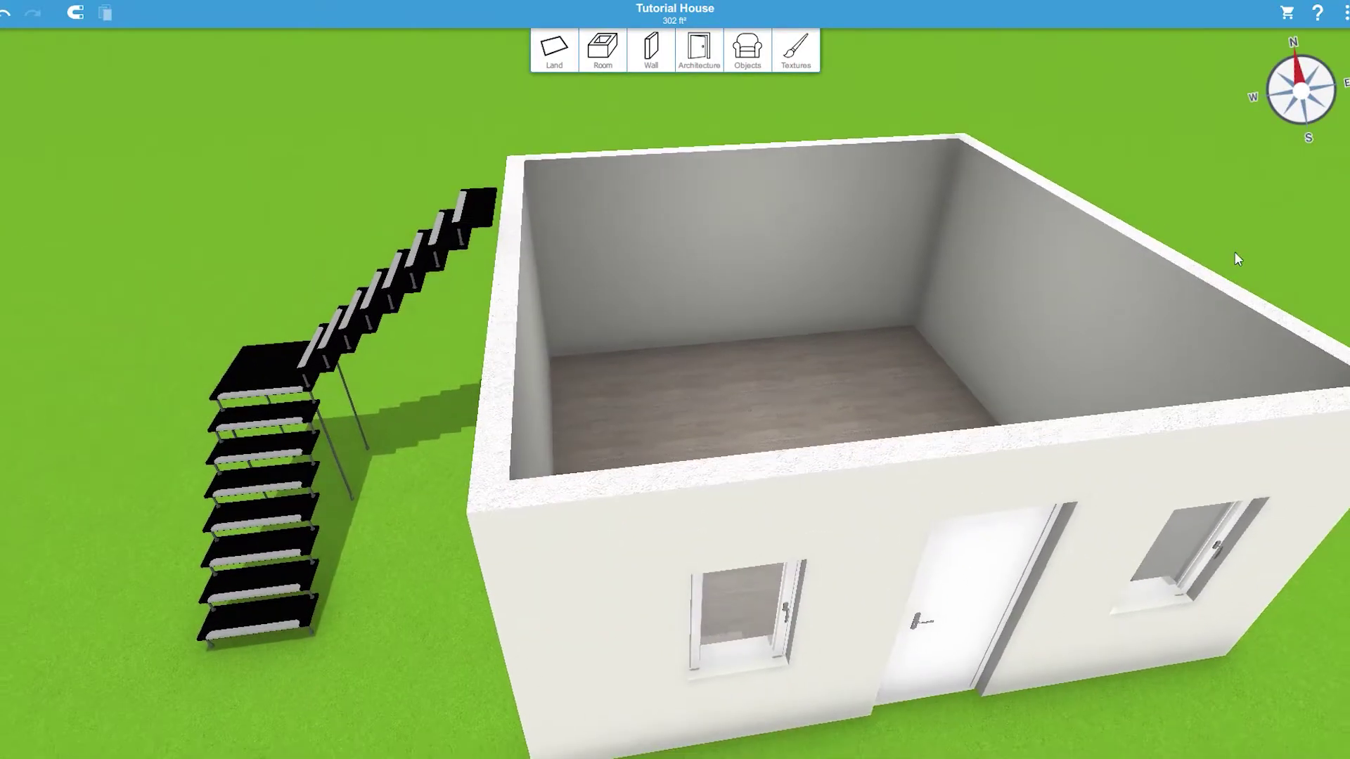
Switch to the upper floor and draw a room of about 302 ft² matching the outline of the room below.
key(Page_Up)
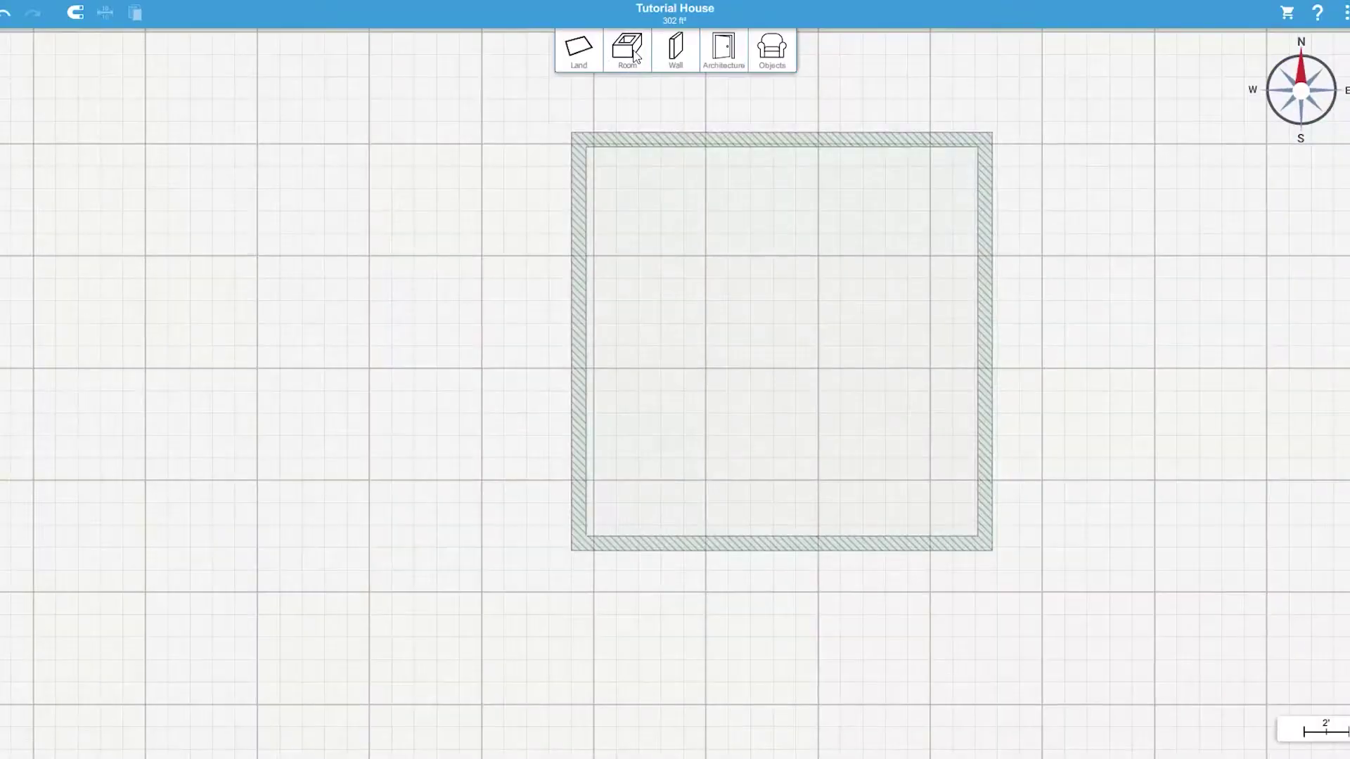
click(627, 51)
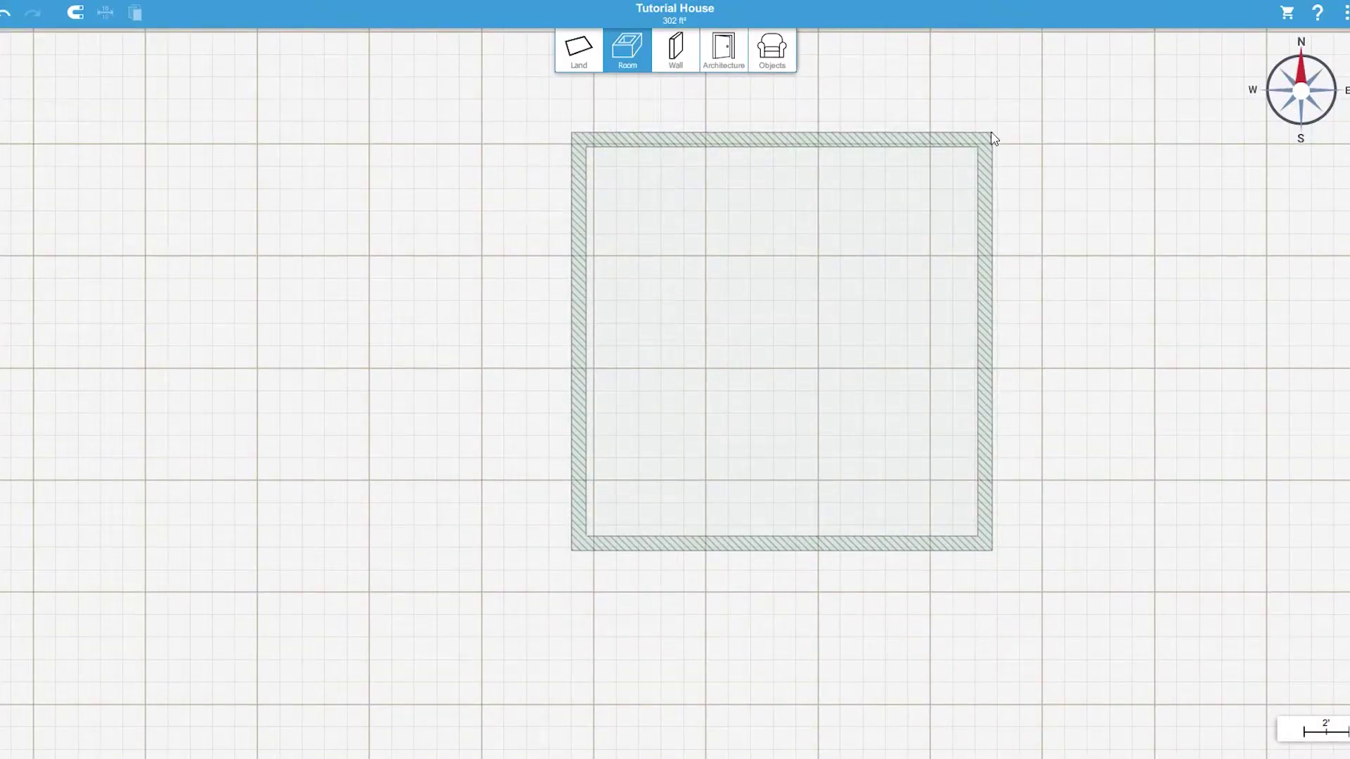
drag(993, 138, 575, 546)
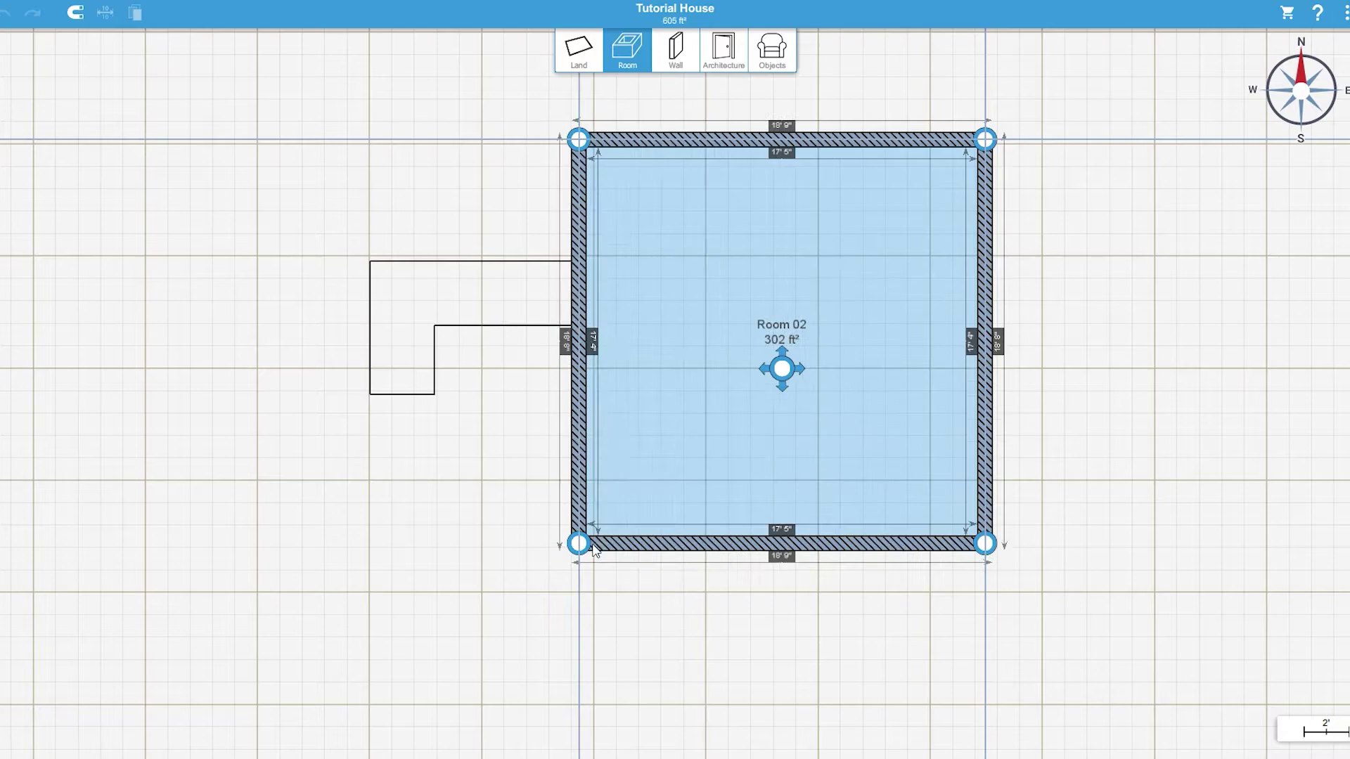
click(1148, 314)
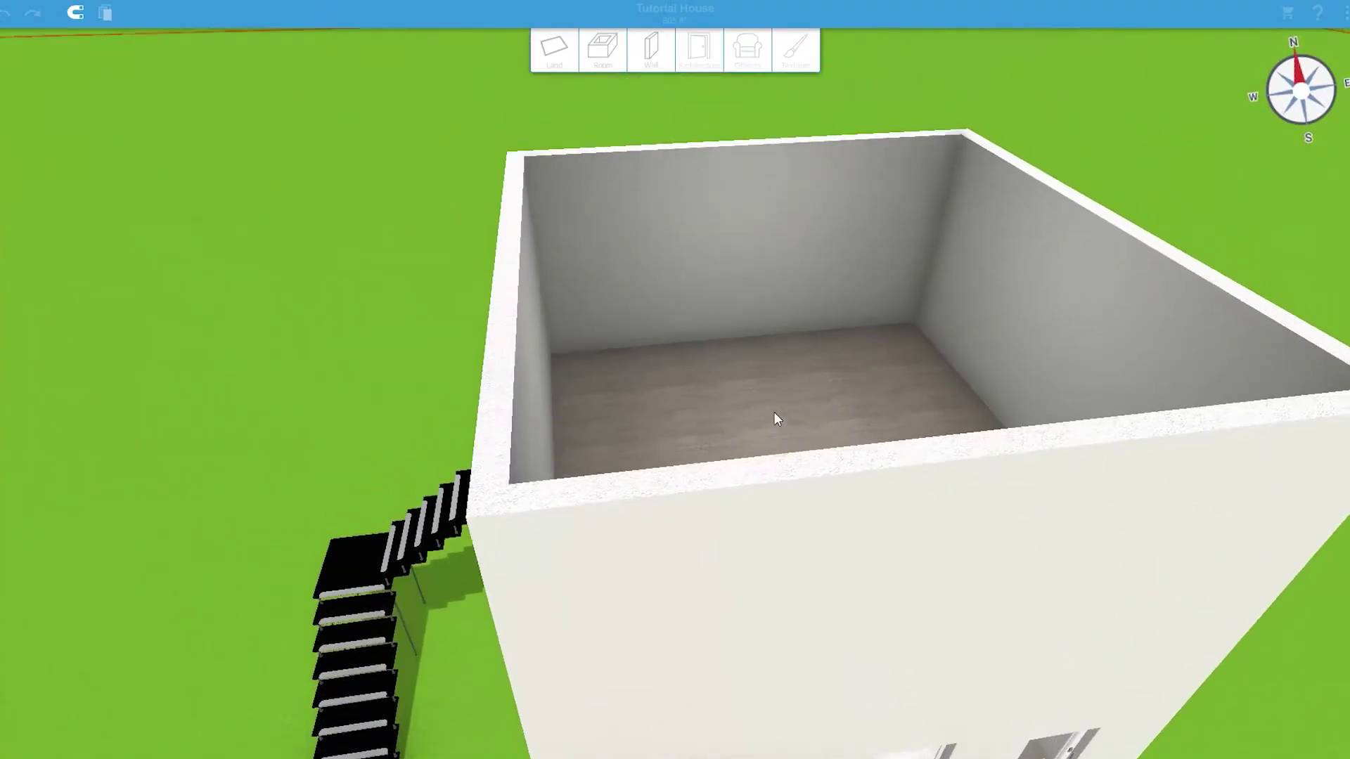
Place a white door on the upper floor's west wall at the top of the stairs, and a window beside it.
drag(774, 413, 945, 412)
scroll(733, 394, up, 5)
drag(733, 394, 843, 366)
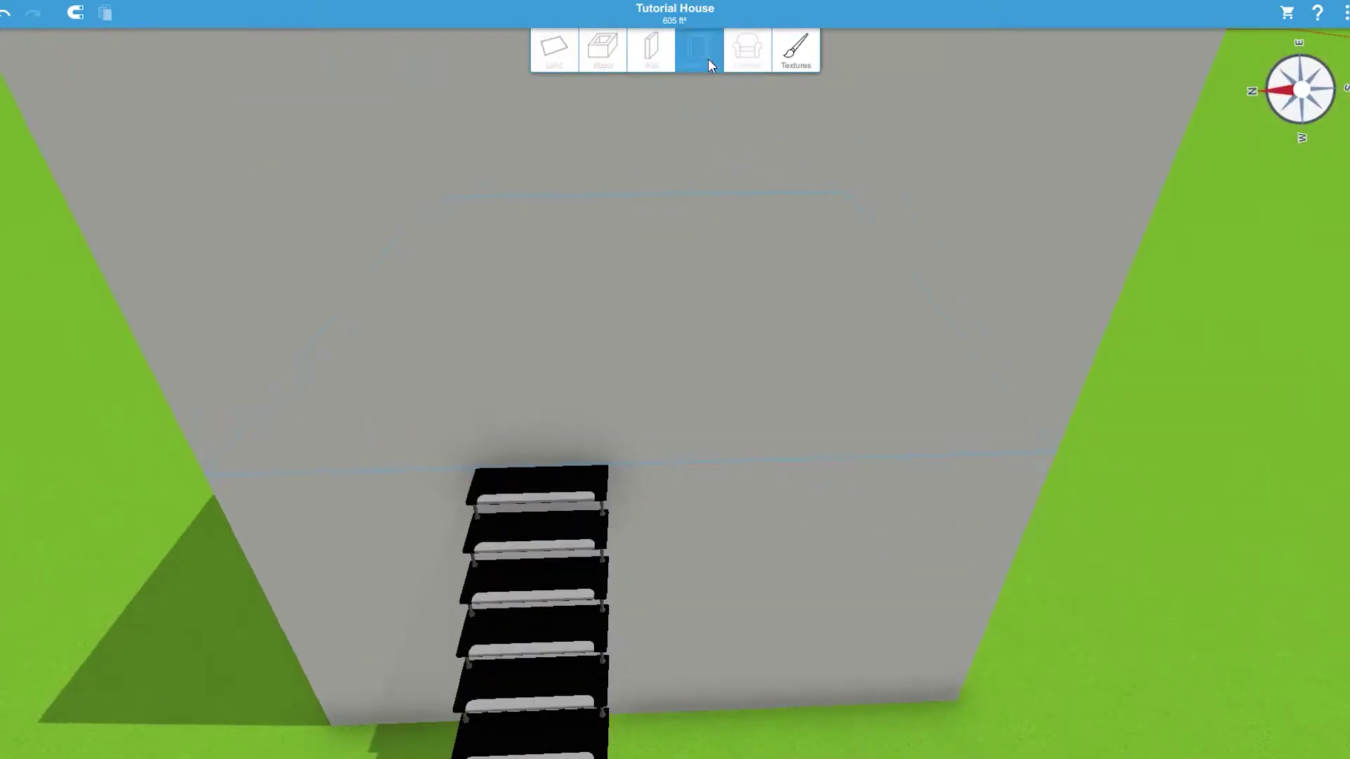
click(1, 44)
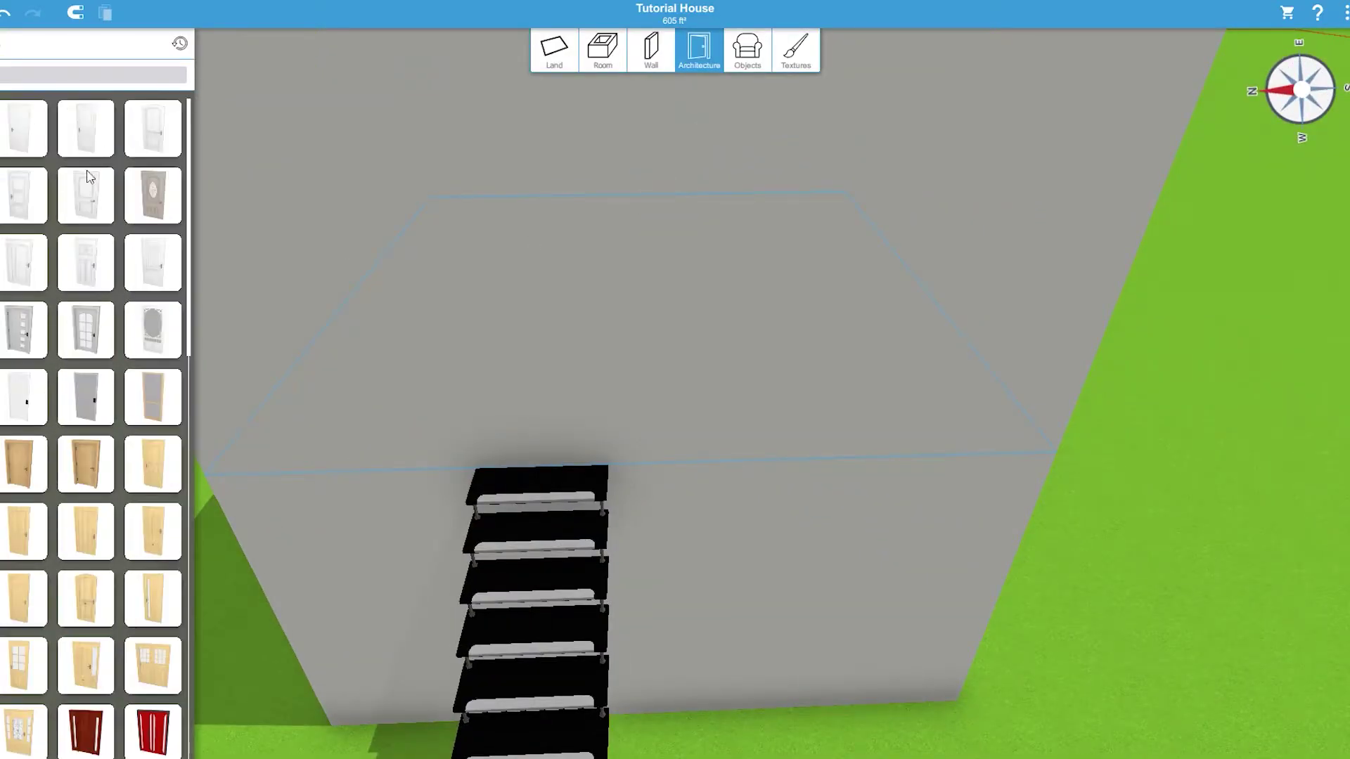
drag(25, 130, 623, 413)
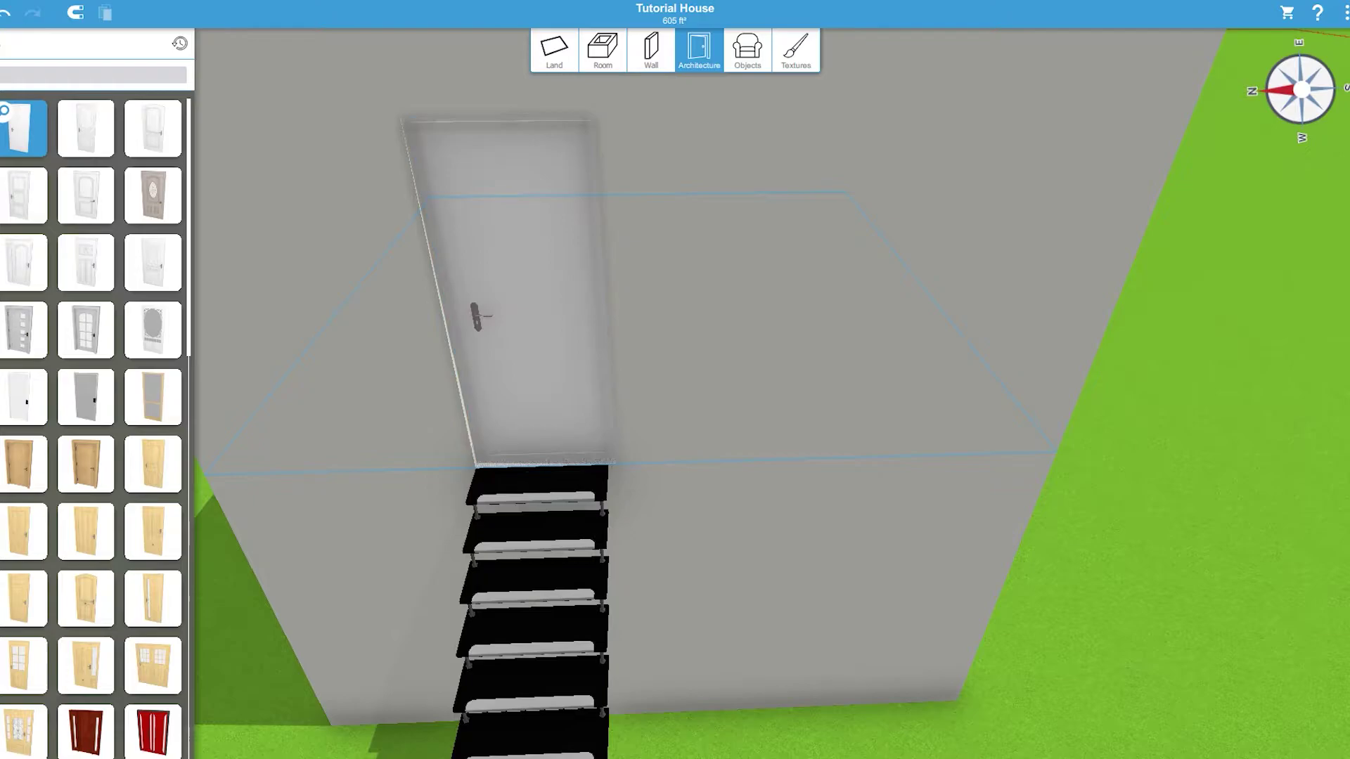
scroll(45, 136, down, 5)
drag(45, 136, 858, 344)
drag(1233, 577, 999, 492)
Switch between the lower and upper floors to view each level of the house, ending on the lower floor.
key(Page_Down)
scroll(1201, 347, down, 5)
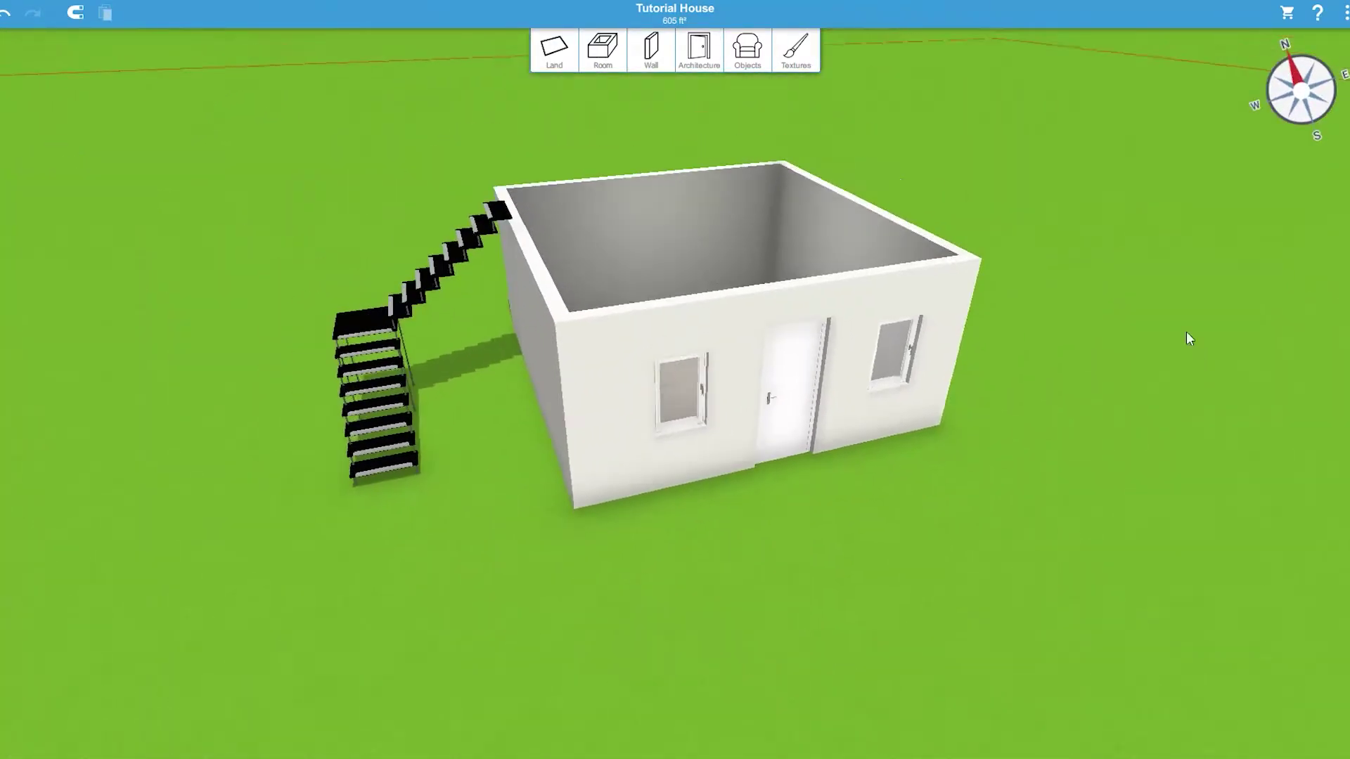
drag(1187, 331, 1113, 393)
key(Page_Up)
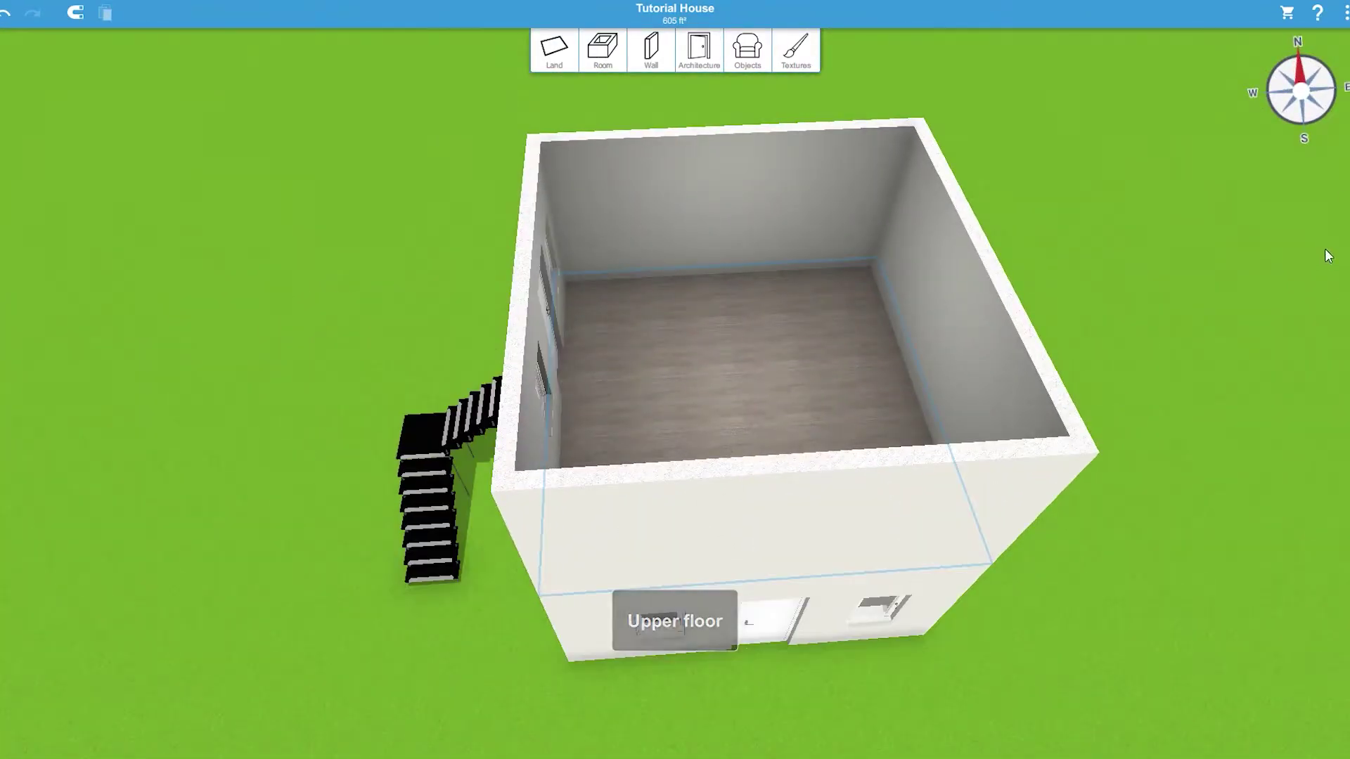
key(Page_Down)
Draw a second, separate square room on the lower floor, in the open area east of the house.
drag(1144, 352, 1157, 318)
key(Down)
key(Right)
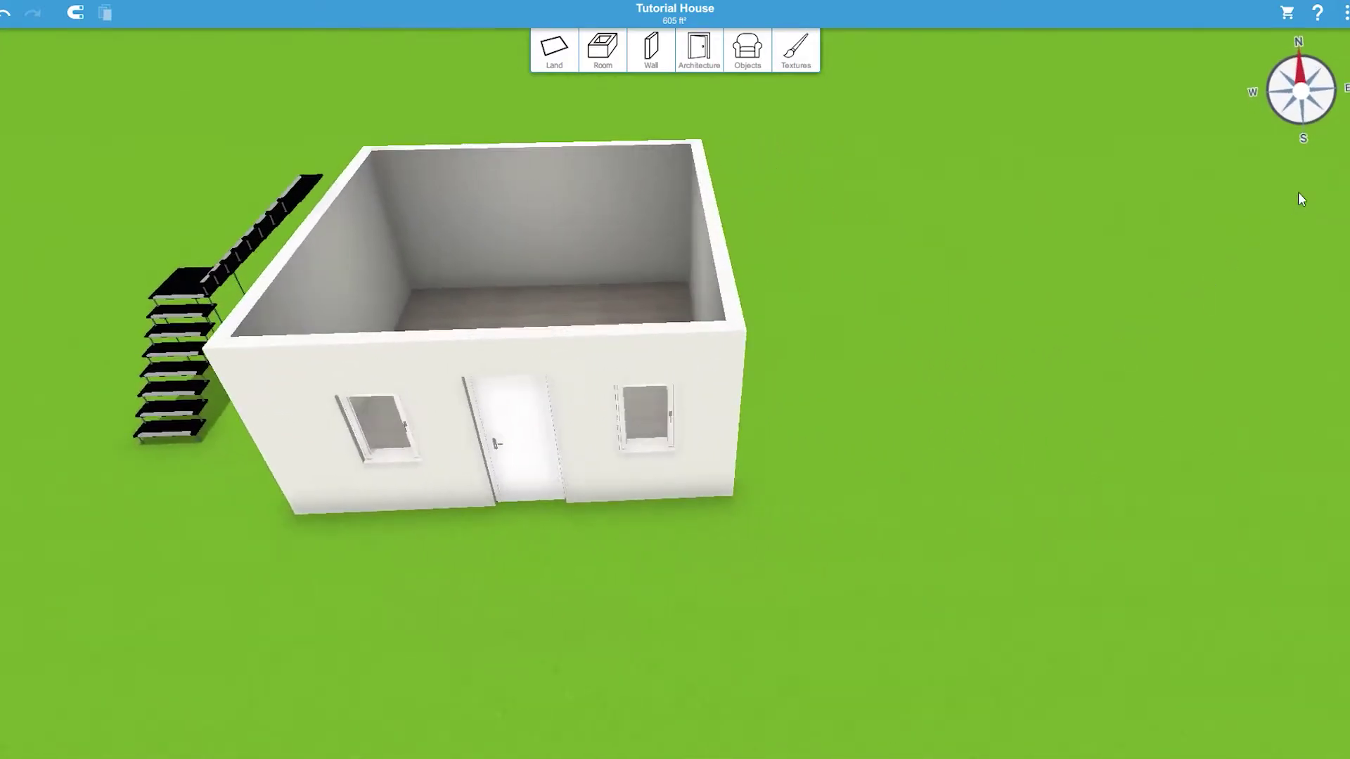
key(Up)
scroll(1013, 369, up, 3)
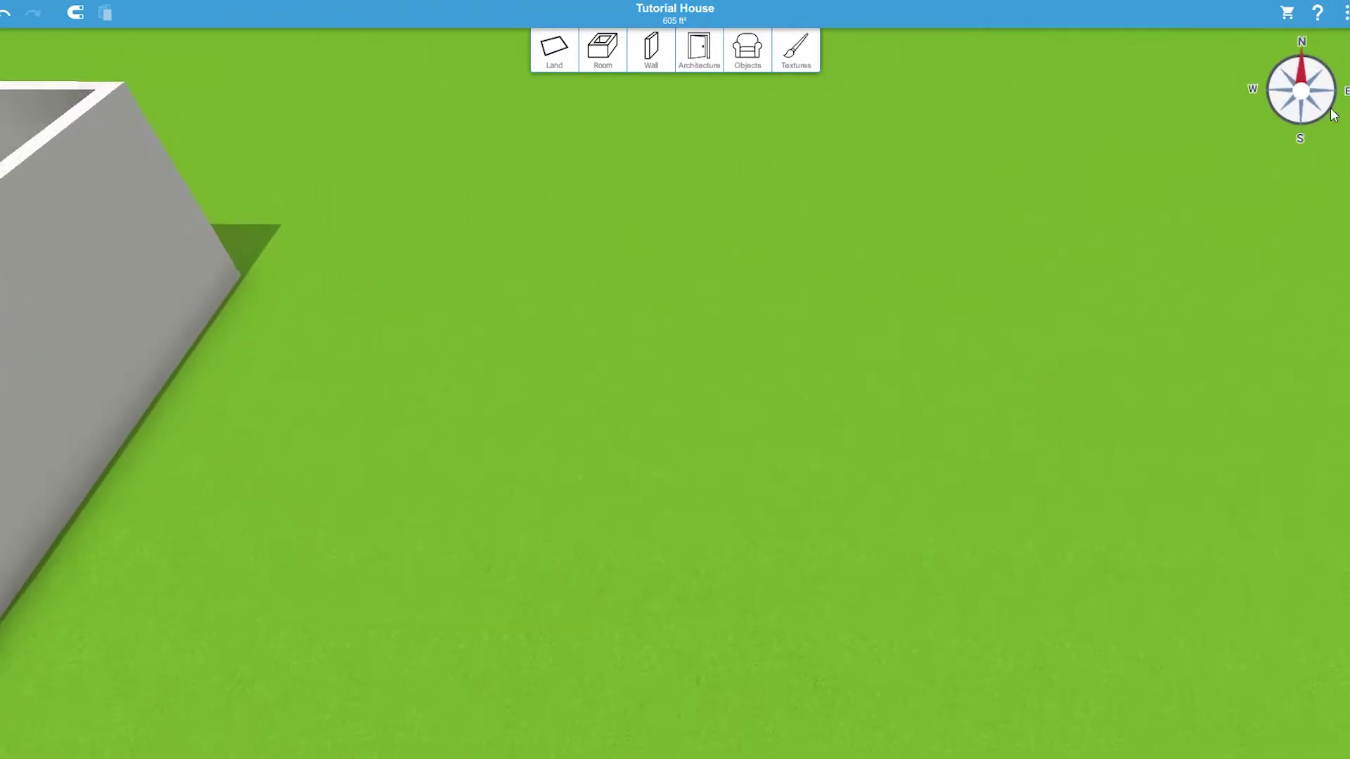
click(602, 48)
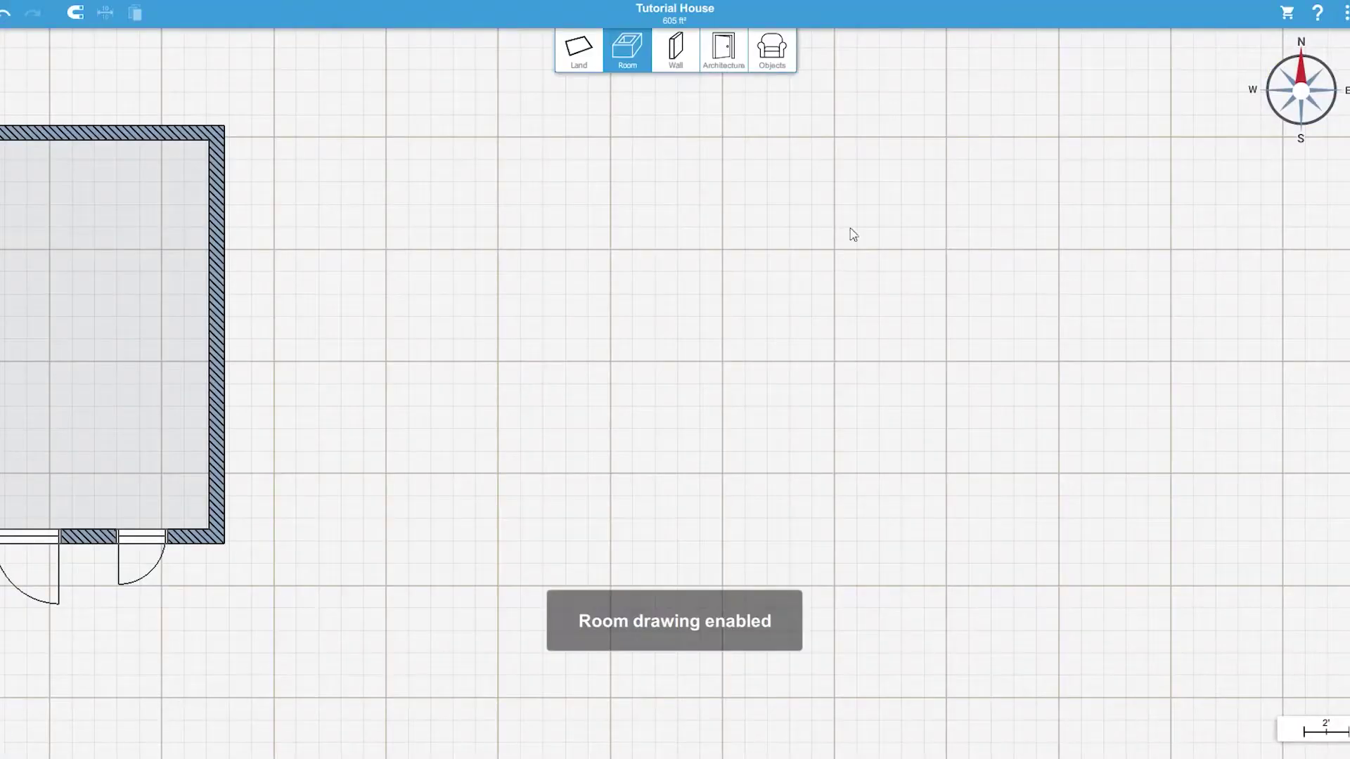
drag(853, 141, 490, 517)
drag(655, 360, 1042, 365)
click(1042, 365)
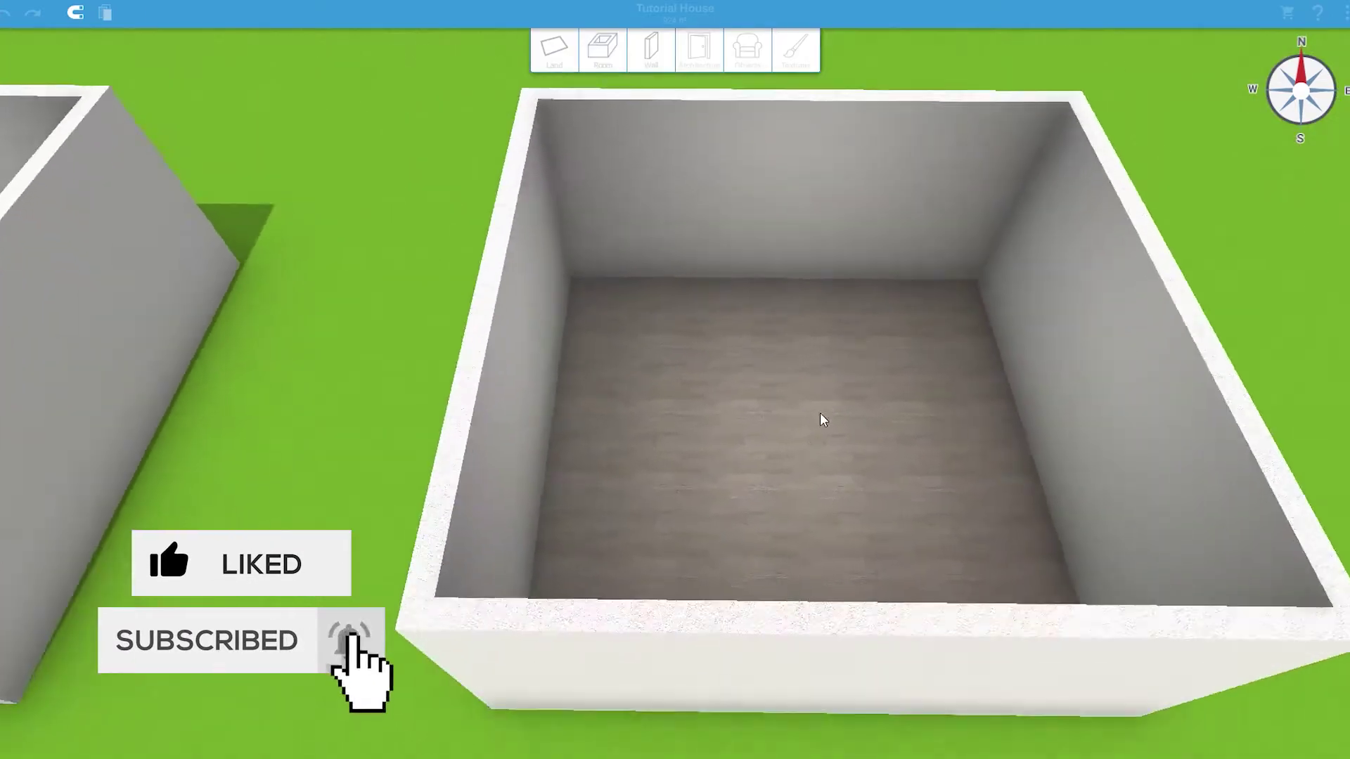
Try a solid U-shaped staircase in the second room's northwest corner and delete it.
scroll(815, 412, up, 5)
click(699, 50)
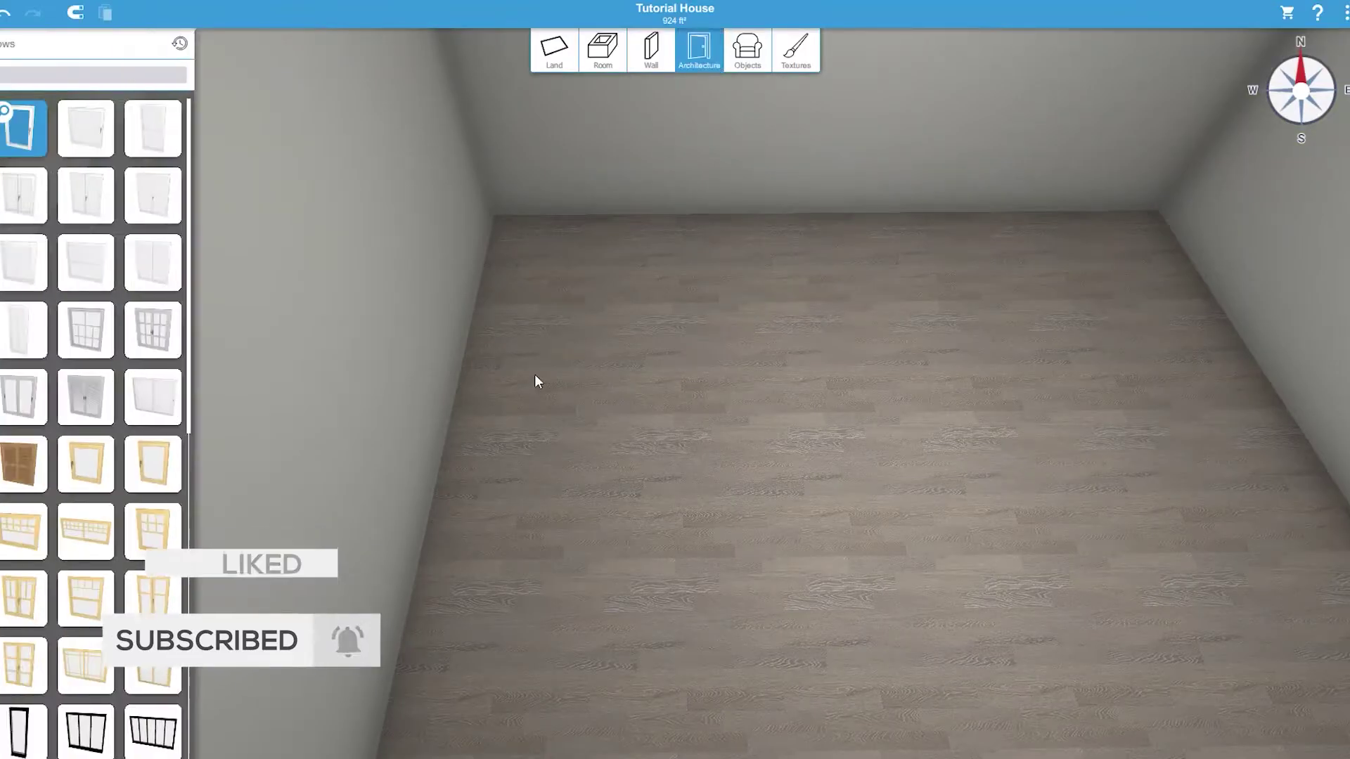
click(1, 189)
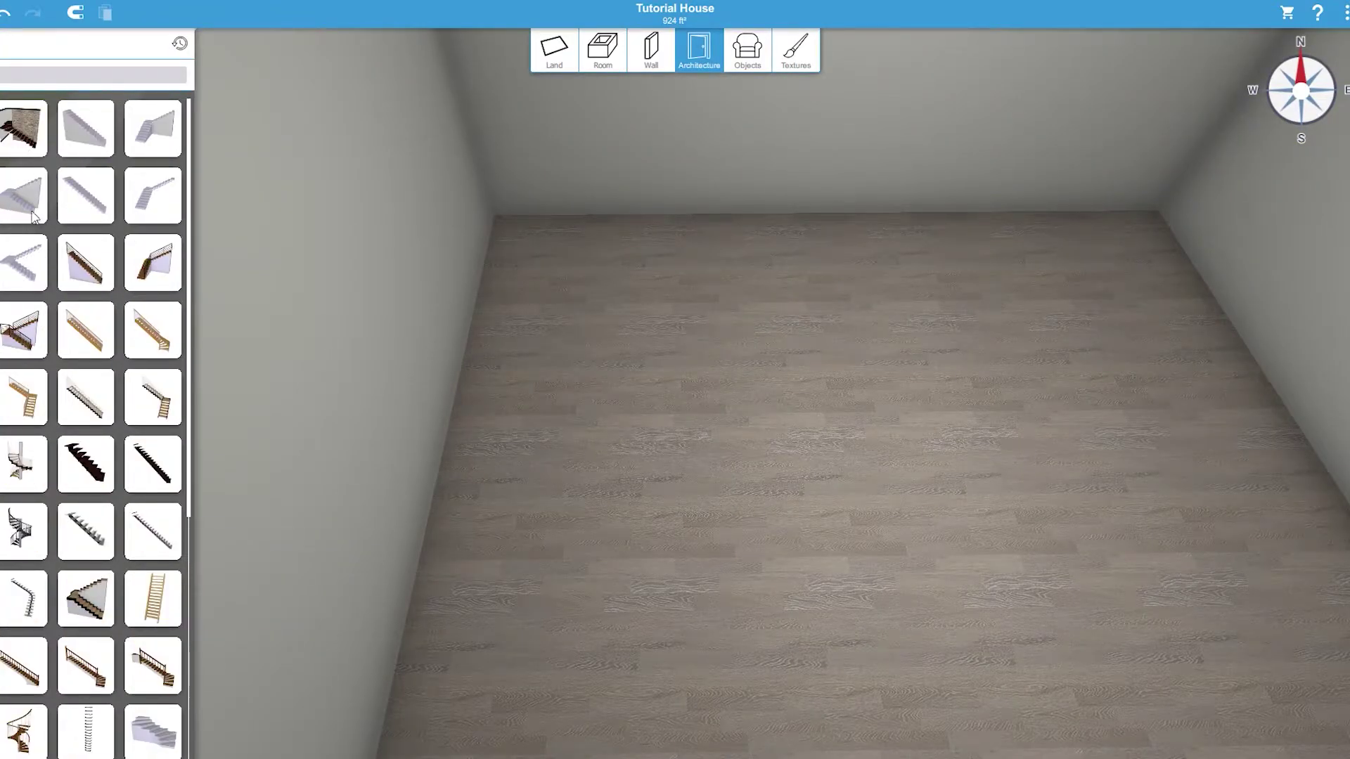
drag(33, 216, 966, 393)
scroll(990, 488, down, 5)
scroll(898, 472, up, 4)
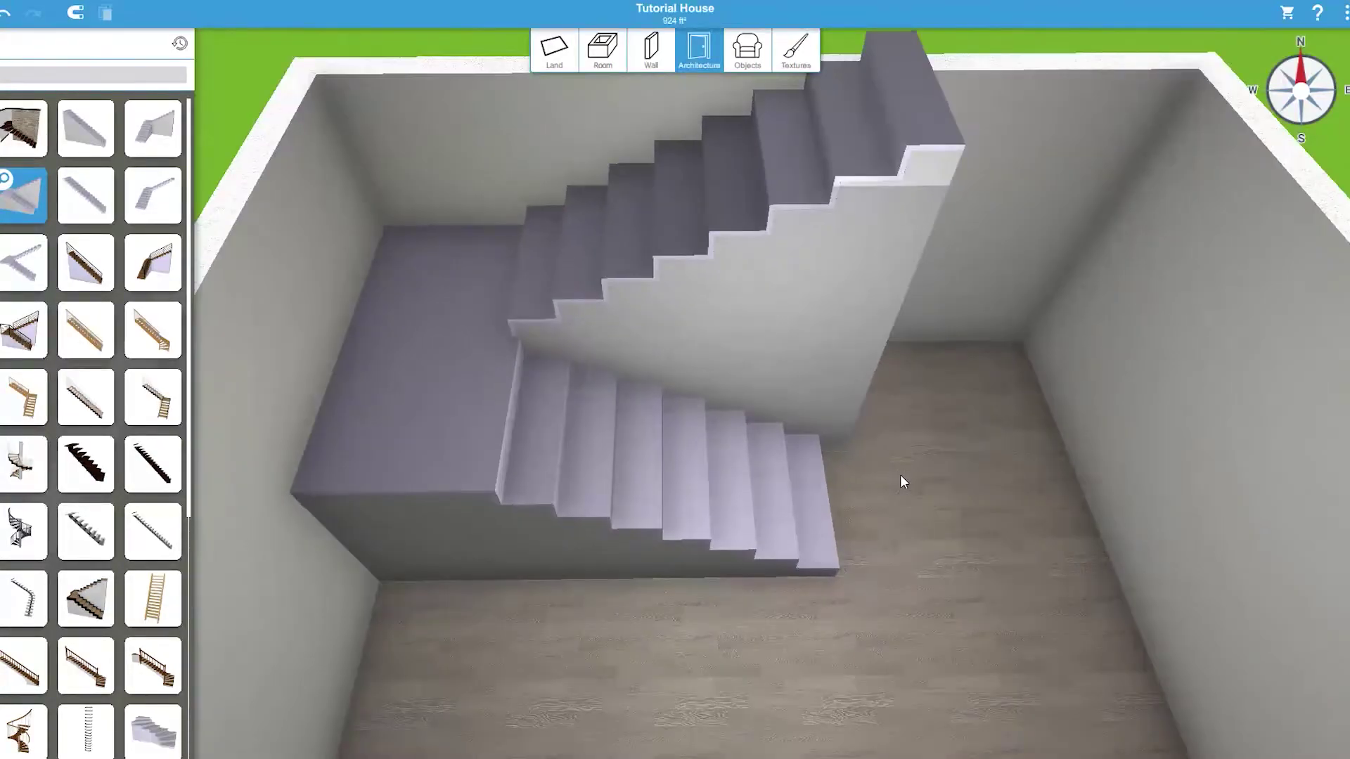
scroll(902, 475, down, 3)
scroll(879, 461, down, 3)
scroll(813, 448, up, 3)
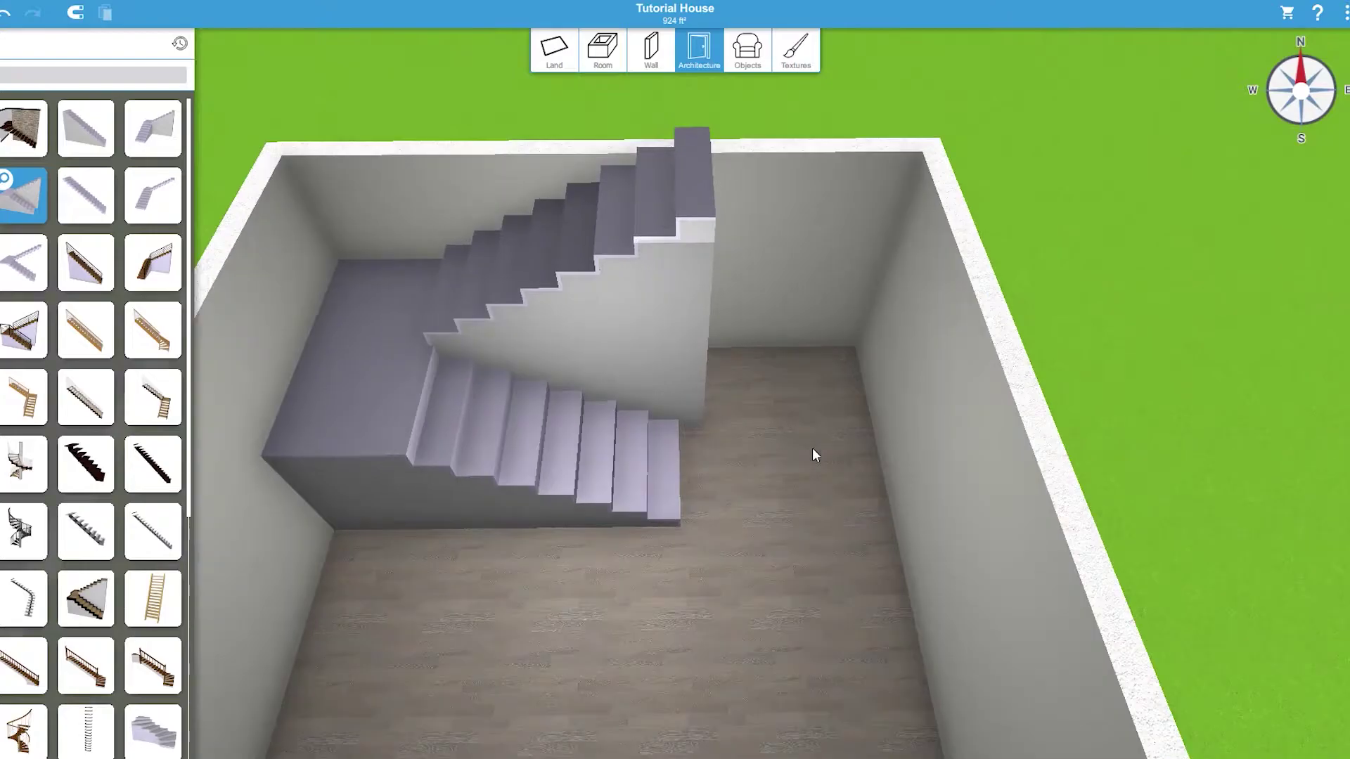
scroll(945, 356, down, 3)
scroll(623, 386, up, 3)
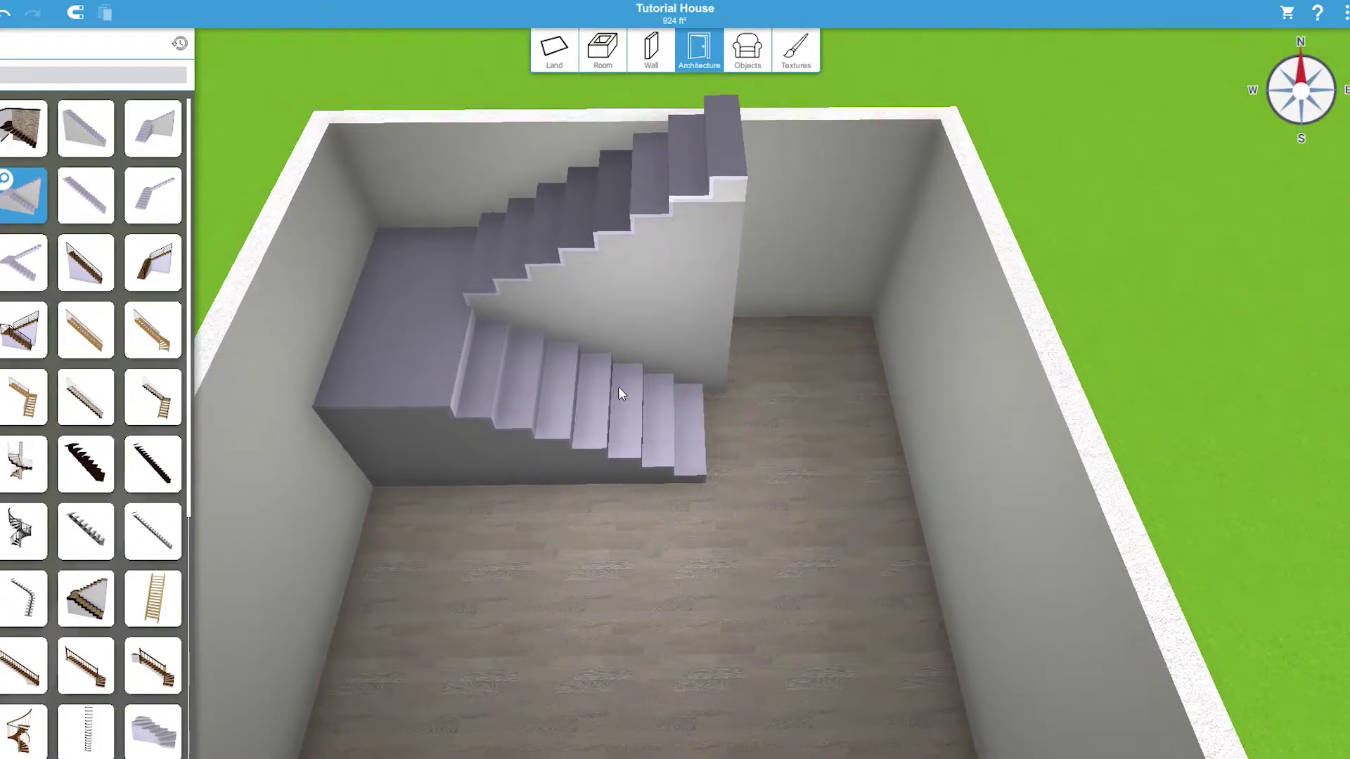
click(631, 401)
key(Delete)
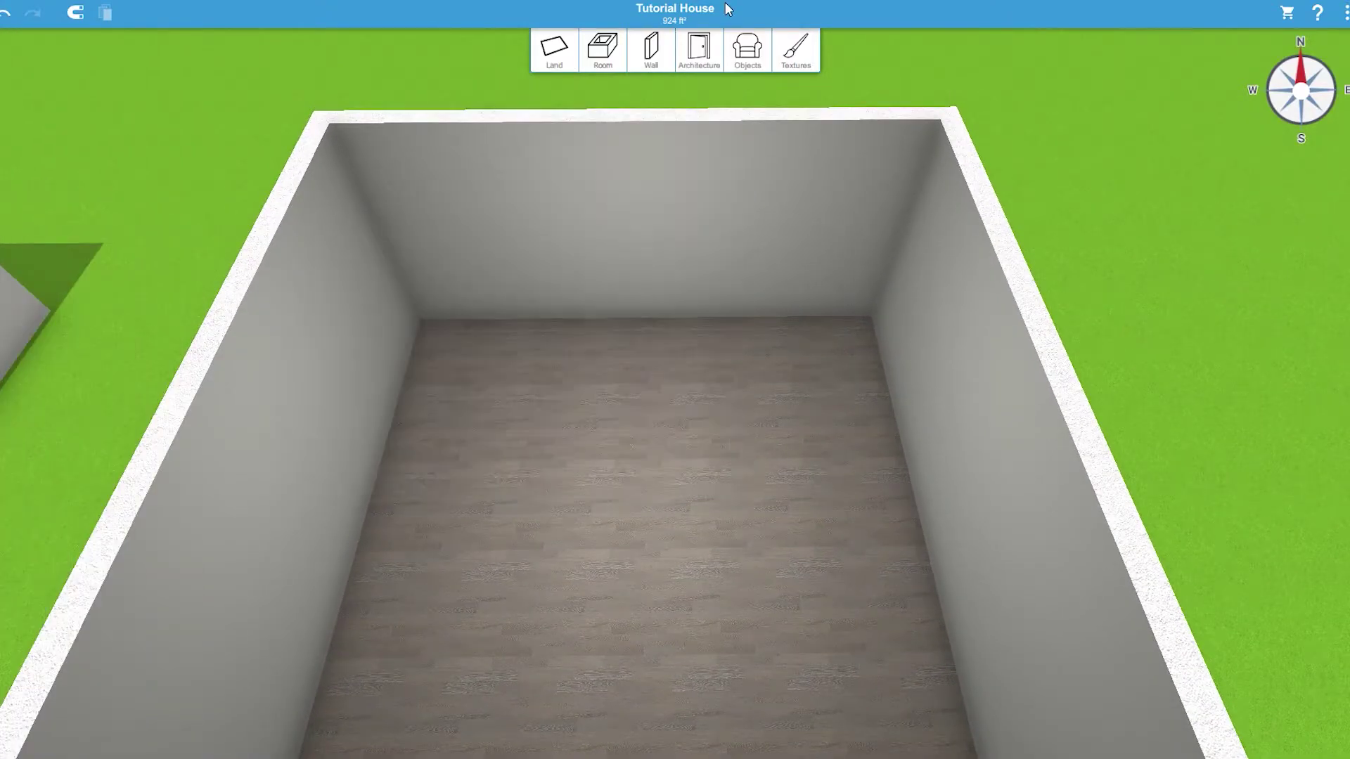
Place an L-shaped wooden staircase with black railings in the northwest corner of the second room's lower floor.
click(688, 66)
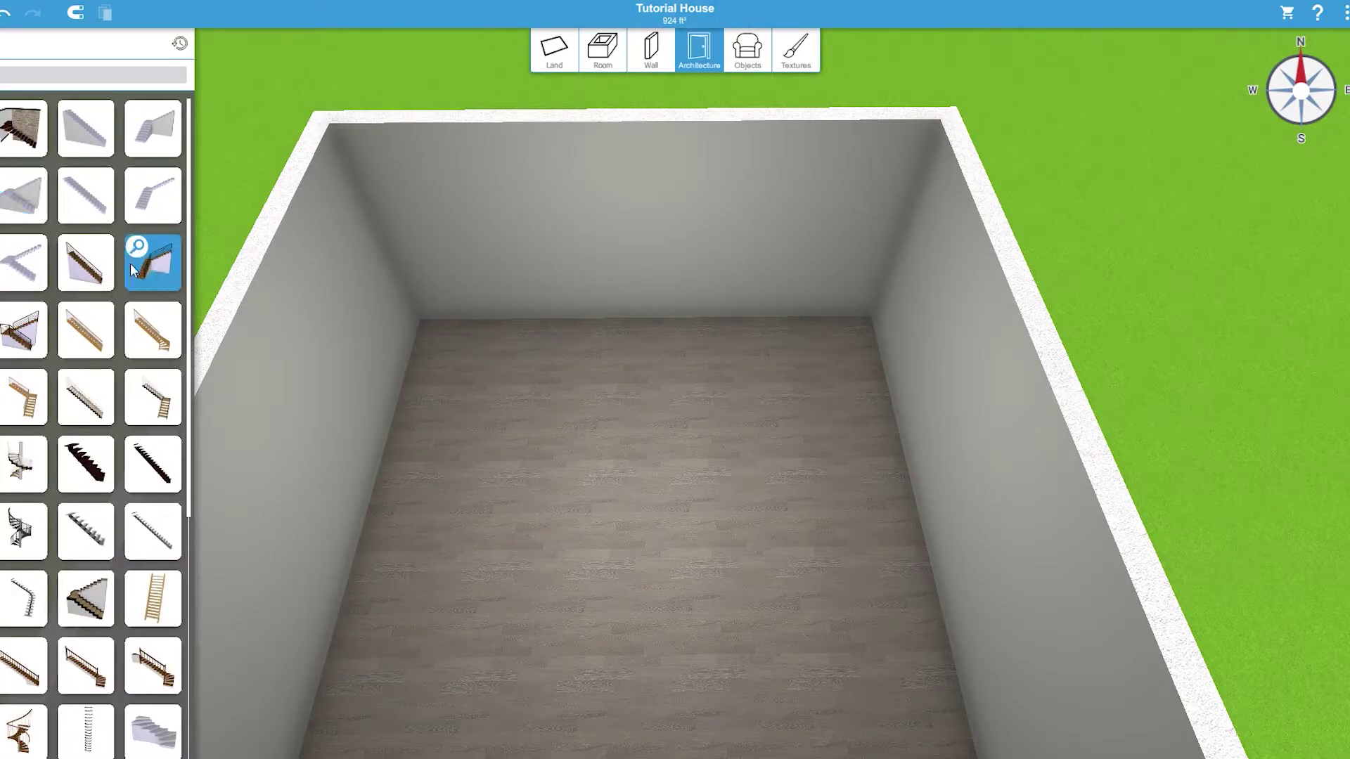
drag(134, 270, 758, 534)
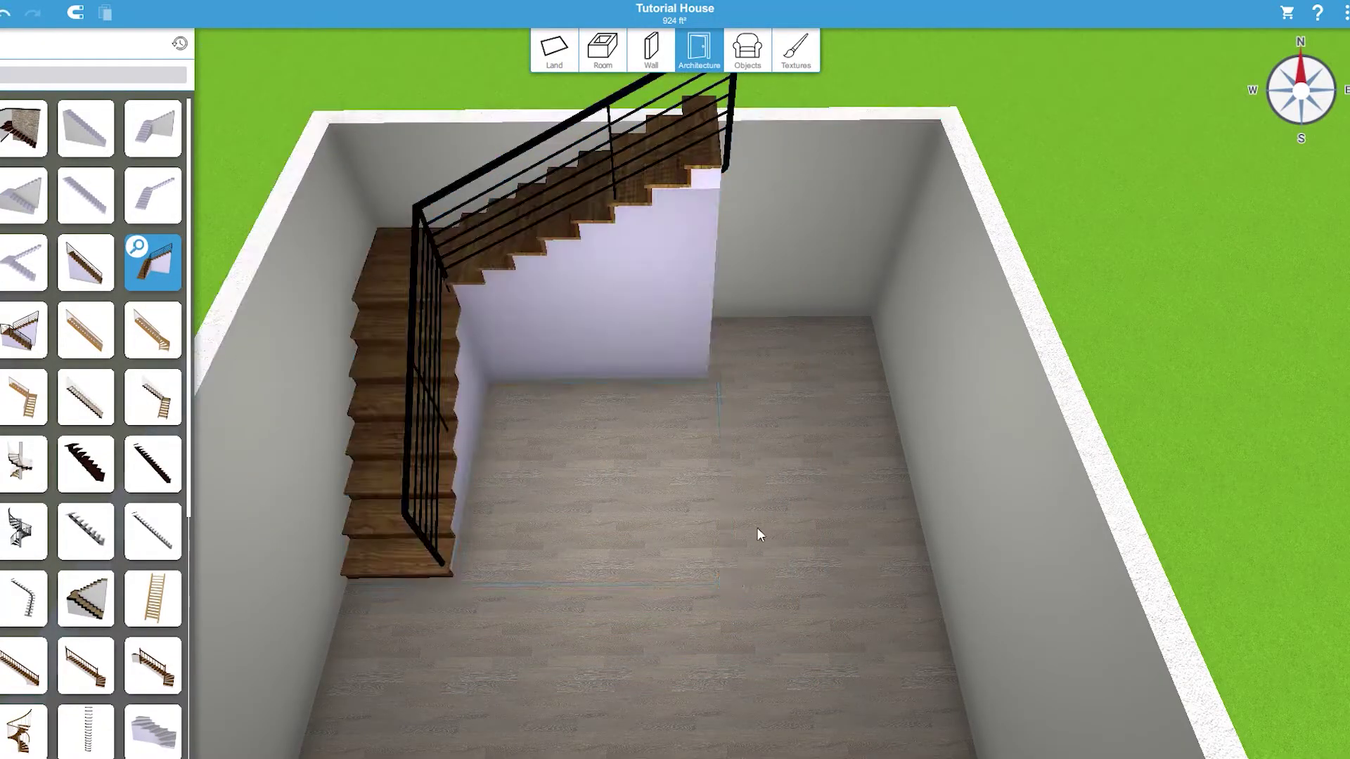
drag(913, 437, 1214, 239)
click(1213, 239)
right_drag(904, 448, 882, 471)
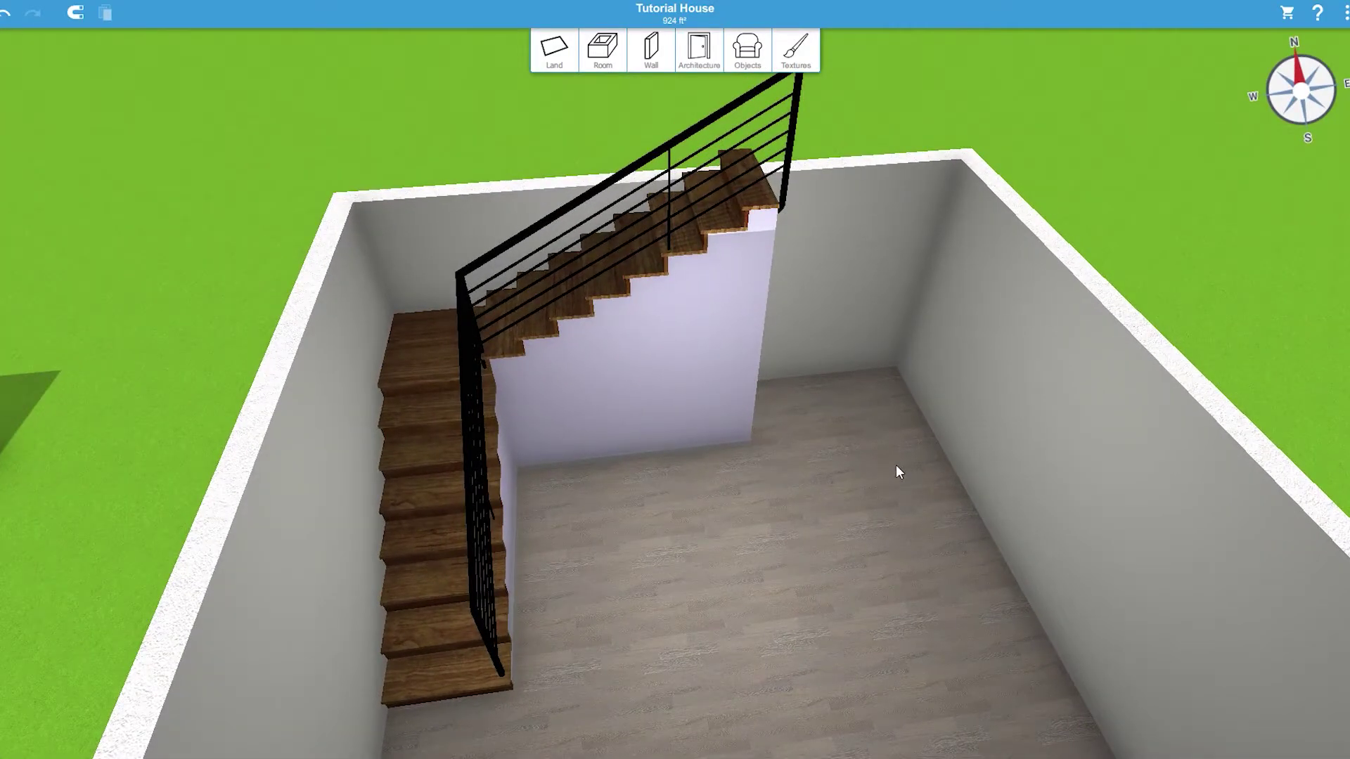
Draw a matching square room on the upper floor directly over the second room's outer walls.
click(1343, 201)
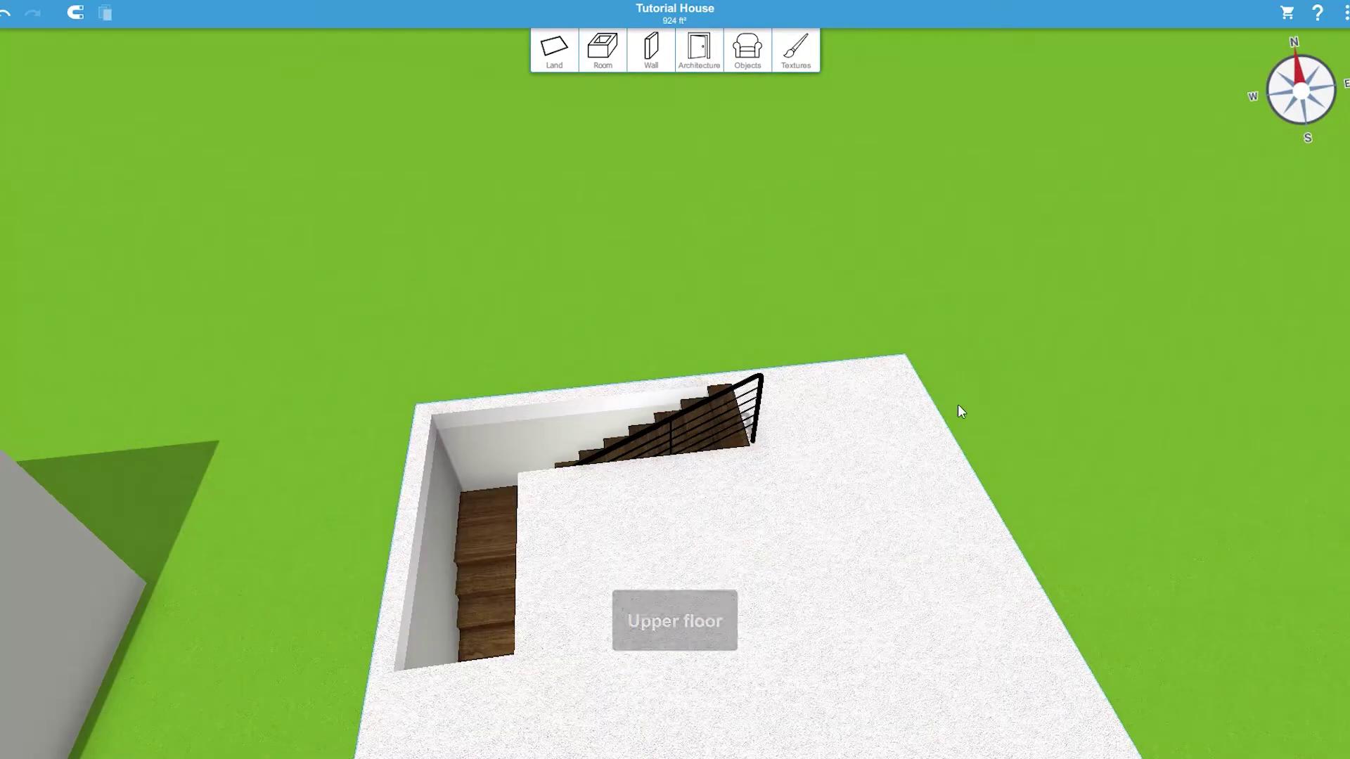
drag(942, 414, 931, 509)
click(618, 51)
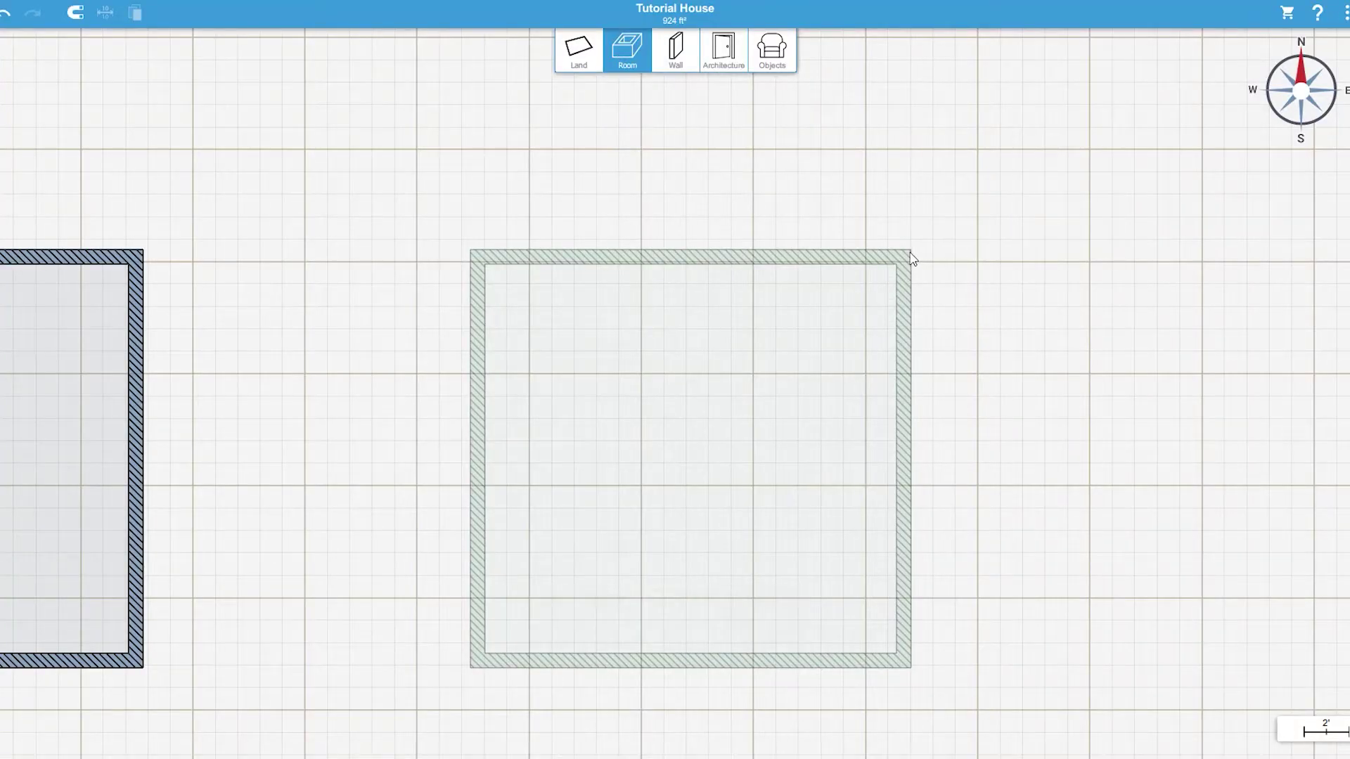
drag(912, 257, 483, 668)
click(1094, 374)
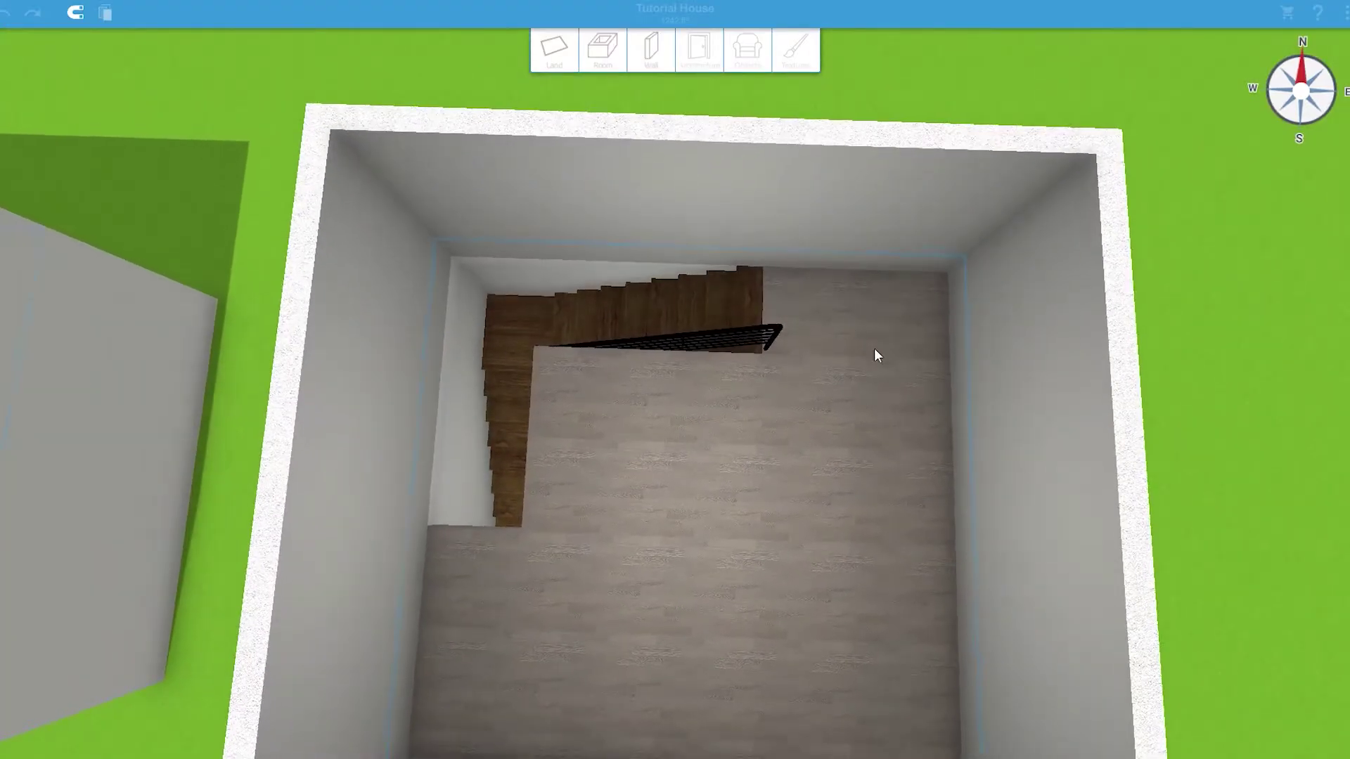
Examine how the staircase connects the second room's lower and upper floors, finishing on the upper floor.
drag(875, 350, 787, 484)
scroll(774, 478, up, 5)
drag(707, 461, 907, 493)
click(1344, 267)
scroll(1022, 378, down, 10)
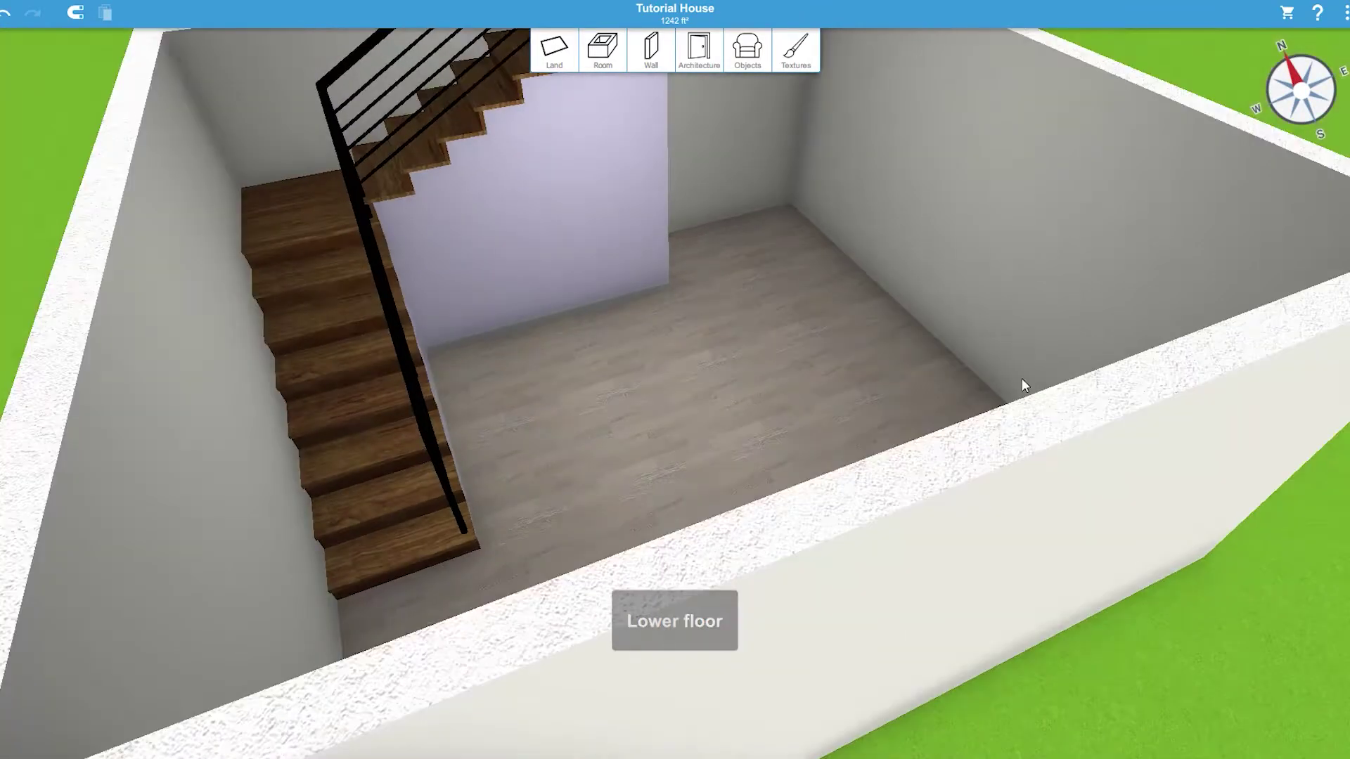
right_drag(1056, 379, 1019, 410)
click(1342, 214)
scroll(830, 296, up, 10)
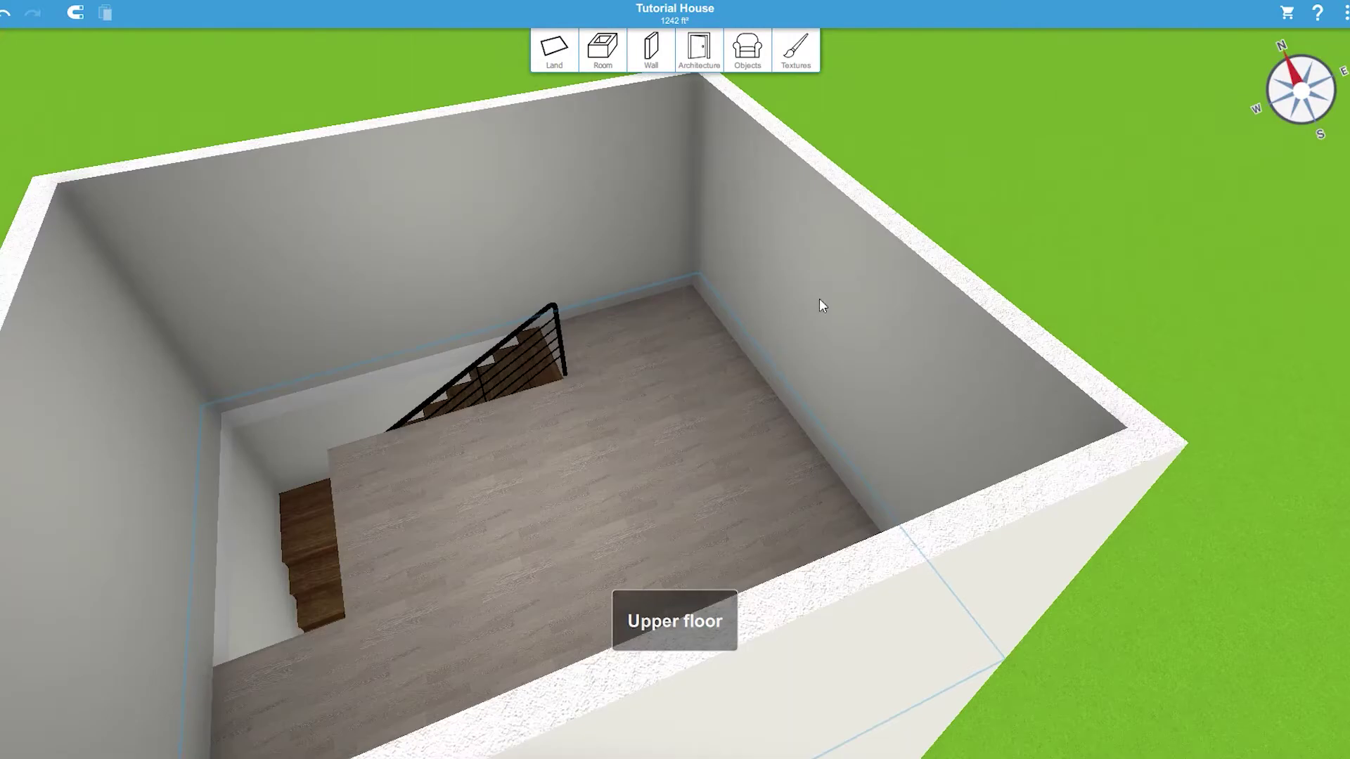
Add another L-shaped wooden staircase with black railings to the second room's upper floor.
drag(820, 298, 935, 331)
right_drag(696, 129, 688, 65)
click(687, 60)
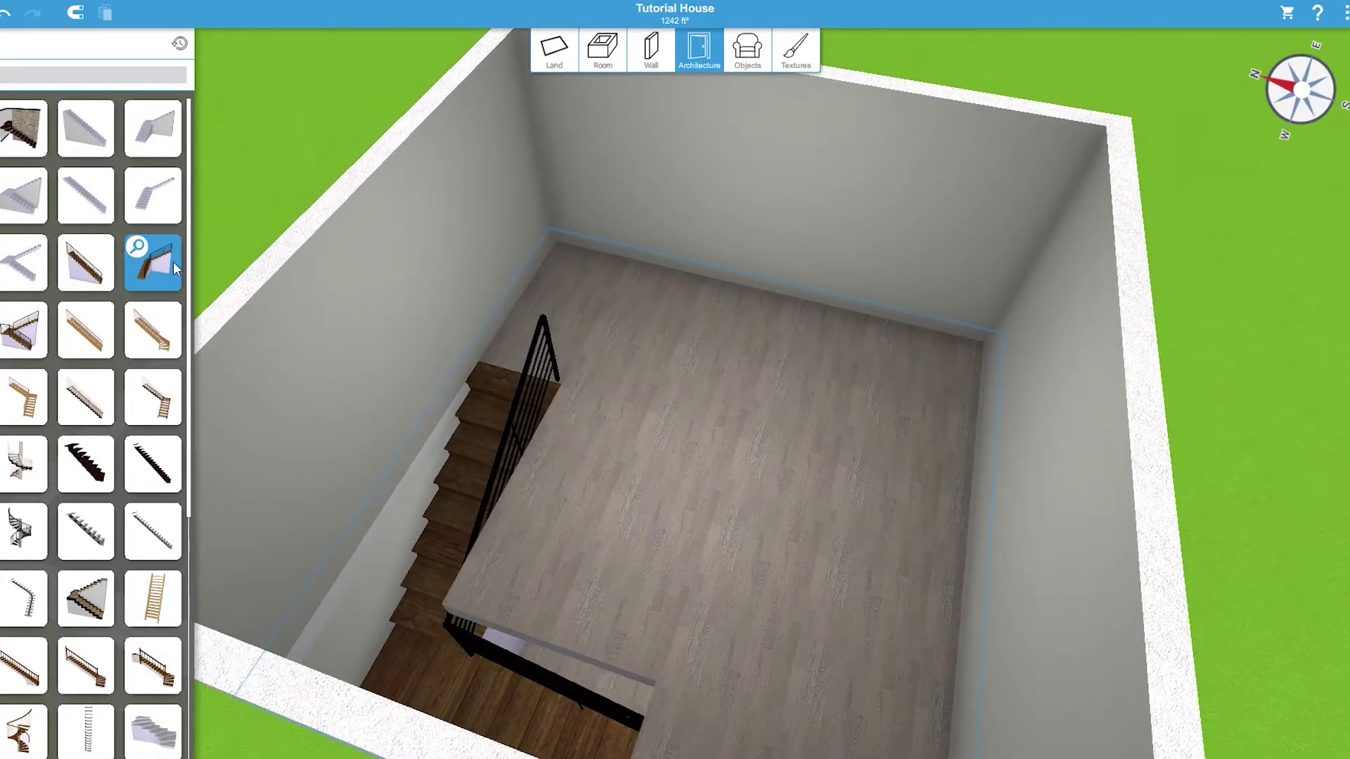
drag(174, 264, 918, 674)
drag(803, 483, 898, 444)
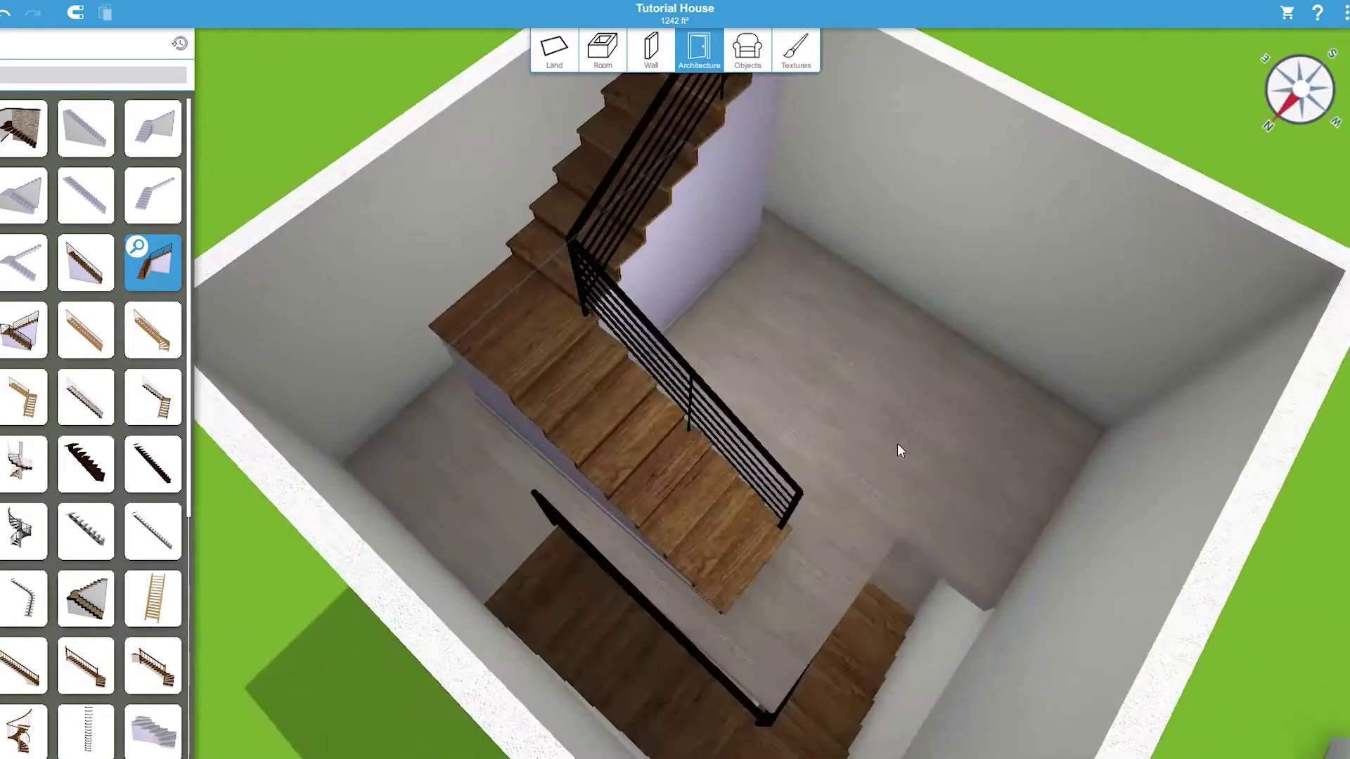
scroll(897, 444, down, 5)
Position the new upper-floor staircase in the room's southeast corner, opposite the stair opening.
click(638, 402)
scroll(632, 415, up, 5)
scroll(618, 451, down, 5)
drag(616, 414, 661, 363)
scroll(929, 280, up, 5)
drag(886, 365, 844, 495)
drag(942, 197, 1080, 279)
click(715, 442)
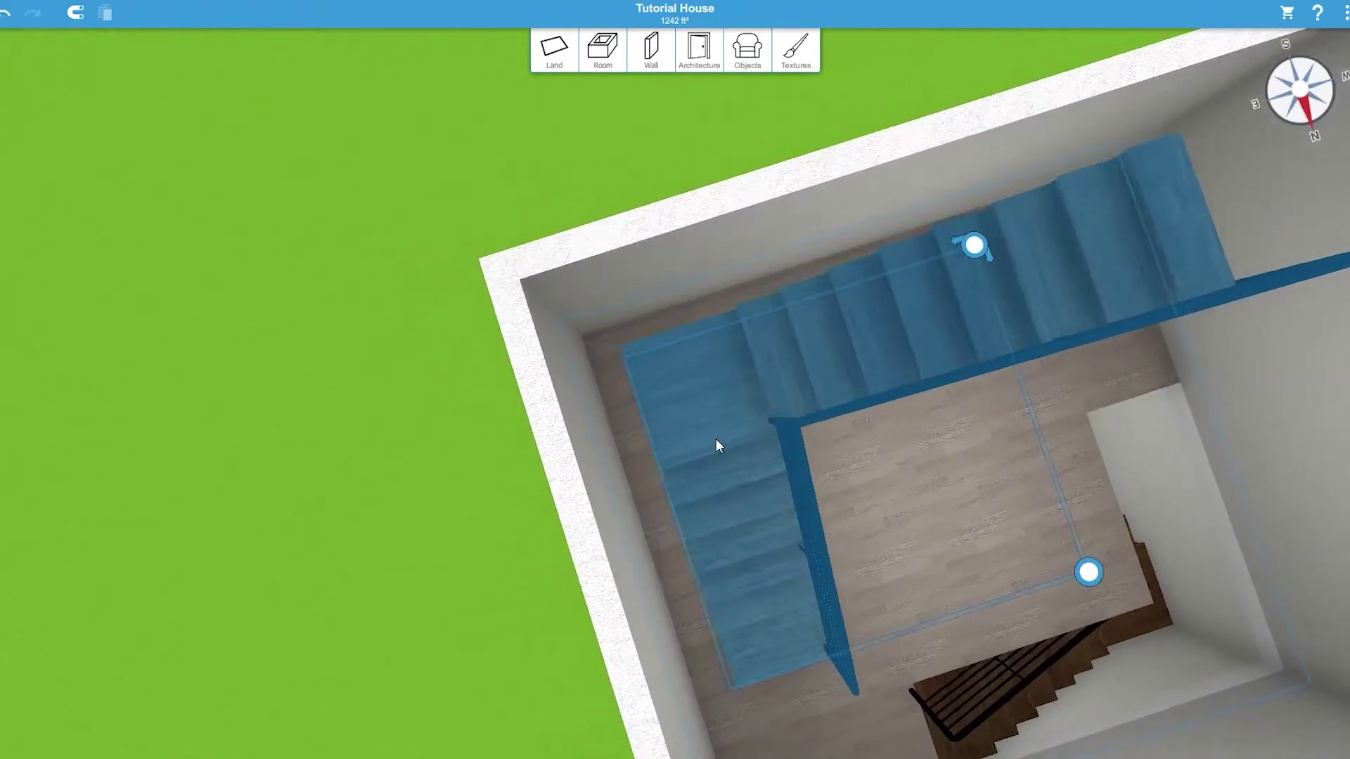
drag(713, 443, 694, 427)
drag(695, 269, 693, 106)
Draw a third-floor room on the next level up, matching the outer walls of the second building.
key(Page_Up)
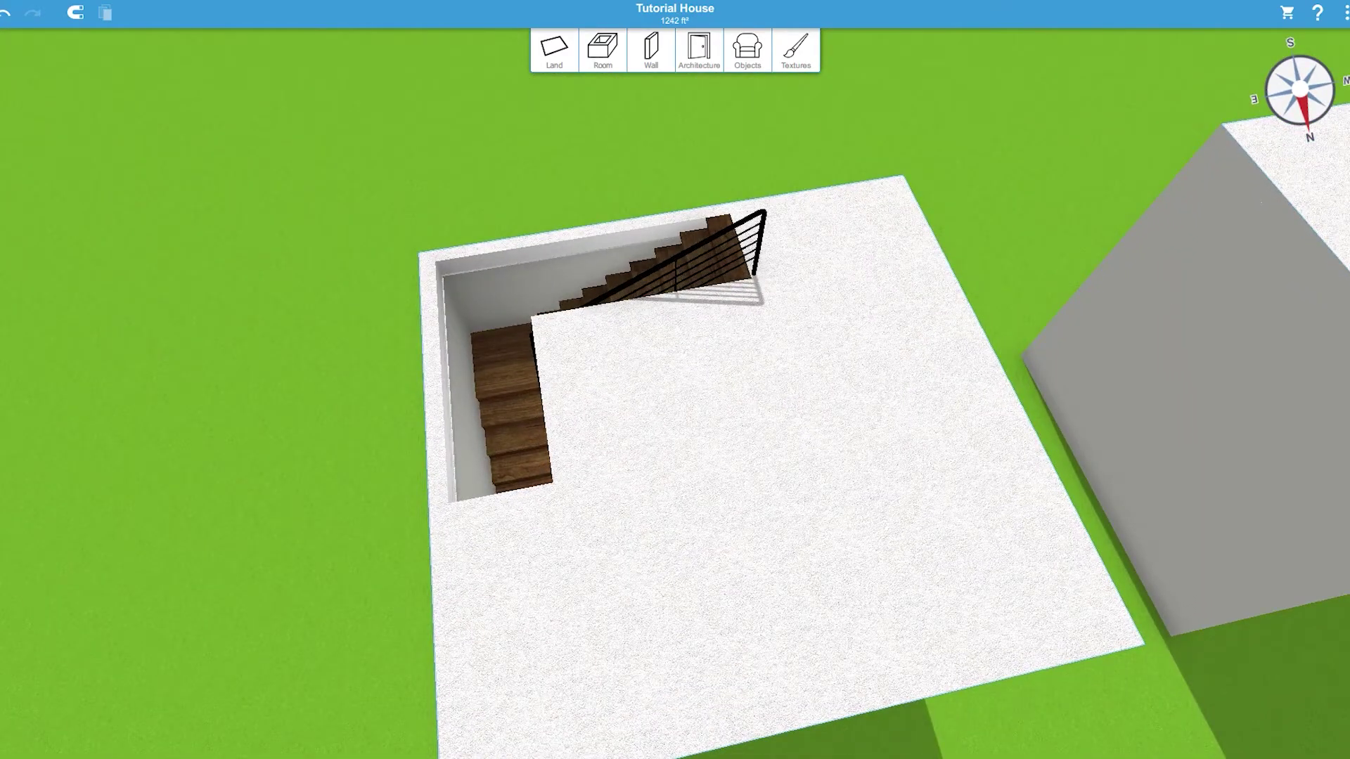
key(space)
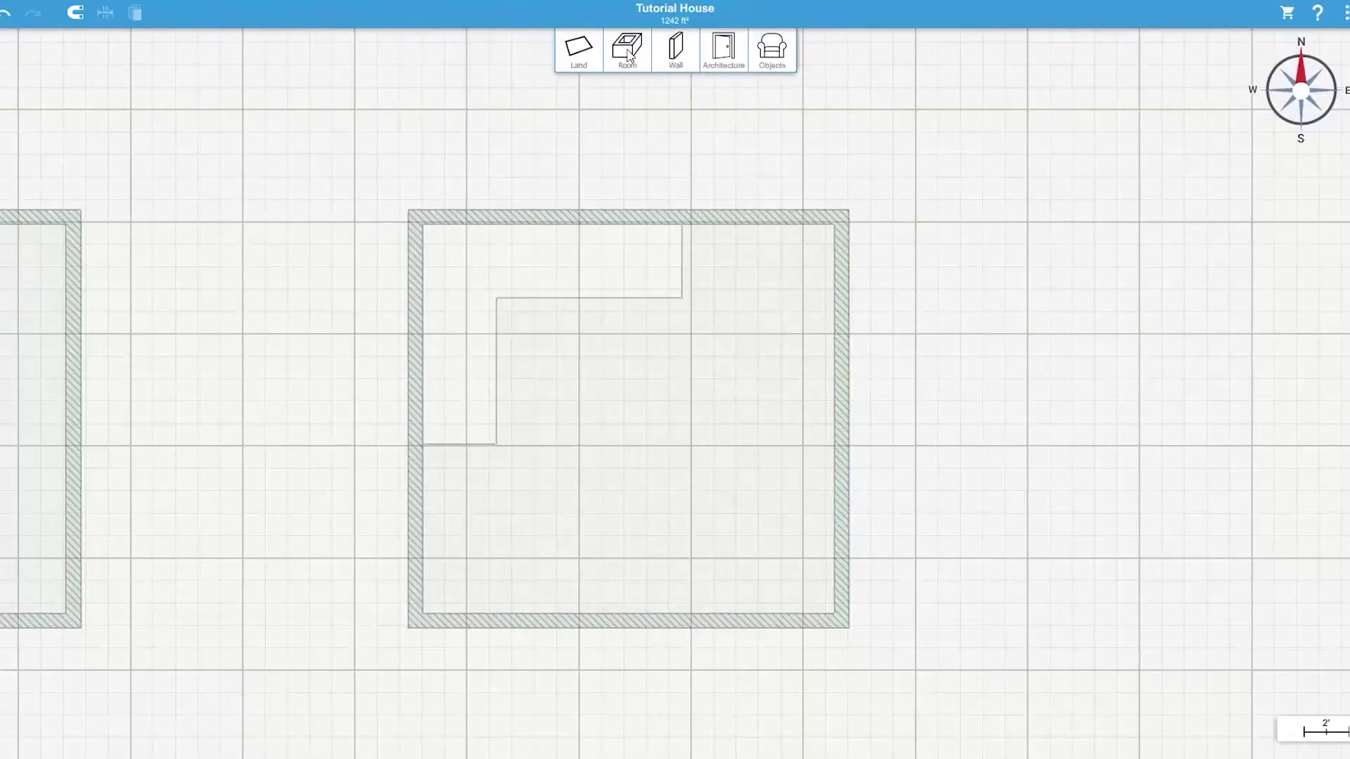
mouse_move(850, 211)
mouse_down()
mouse_move(565, 468)
mouse_move(427, 637)
mouse_move(410, 628)
mouse_up()
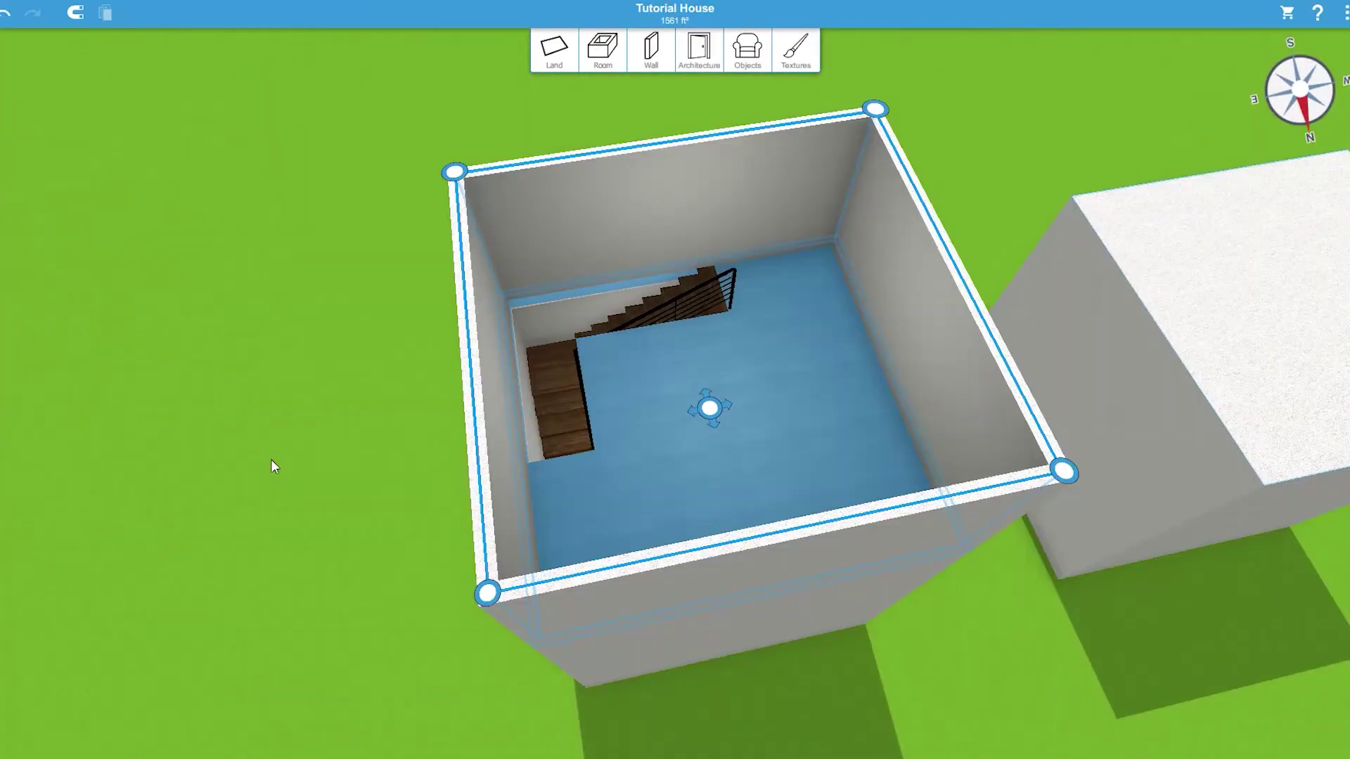
View the second building's floors and stairs from different angles, stepping down to the lower floor.
drag(271, 458, 879, 437)
right_drag(880, 438, 953, 436)
key(Page_Down)
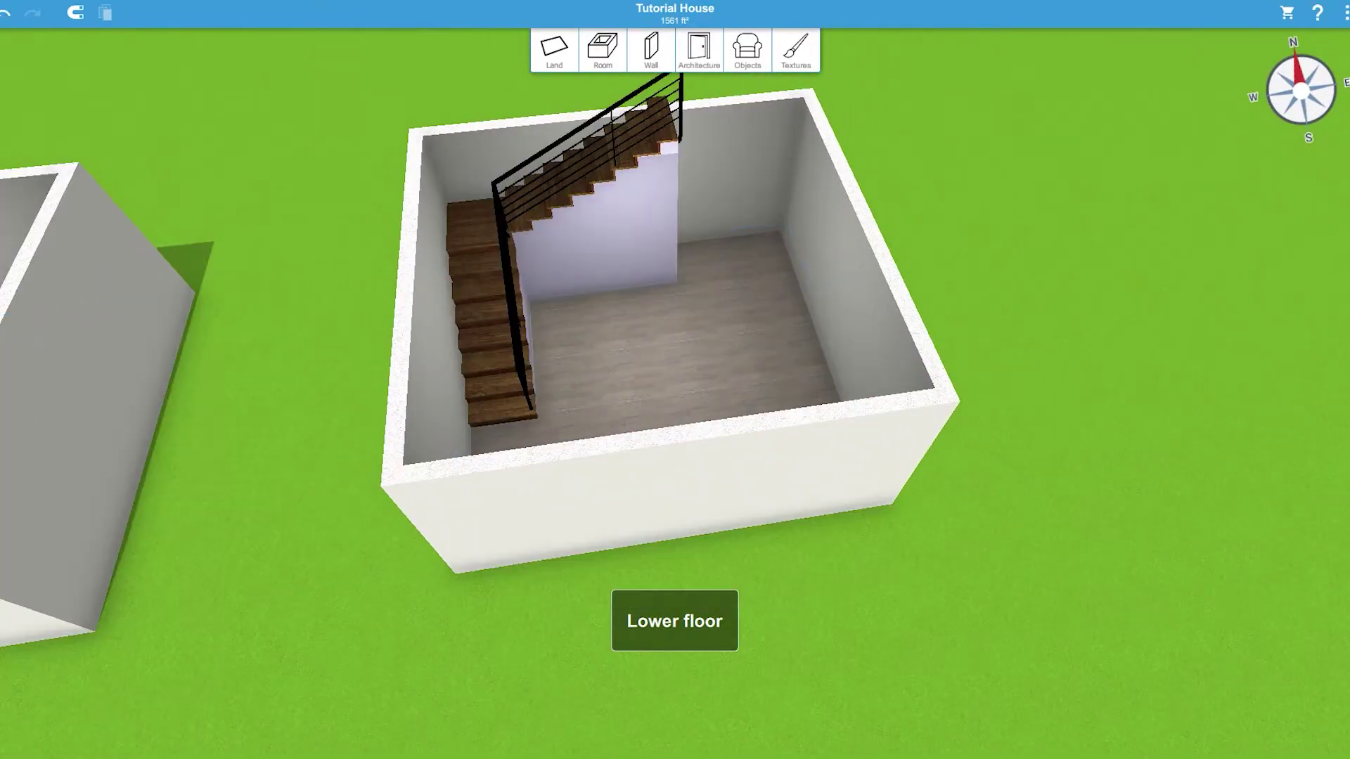
right_drag(802, 271, 980, 310)
right_drag(759, 284, 959, 297)
drag(959, 297, 807, 340)
key(Right)
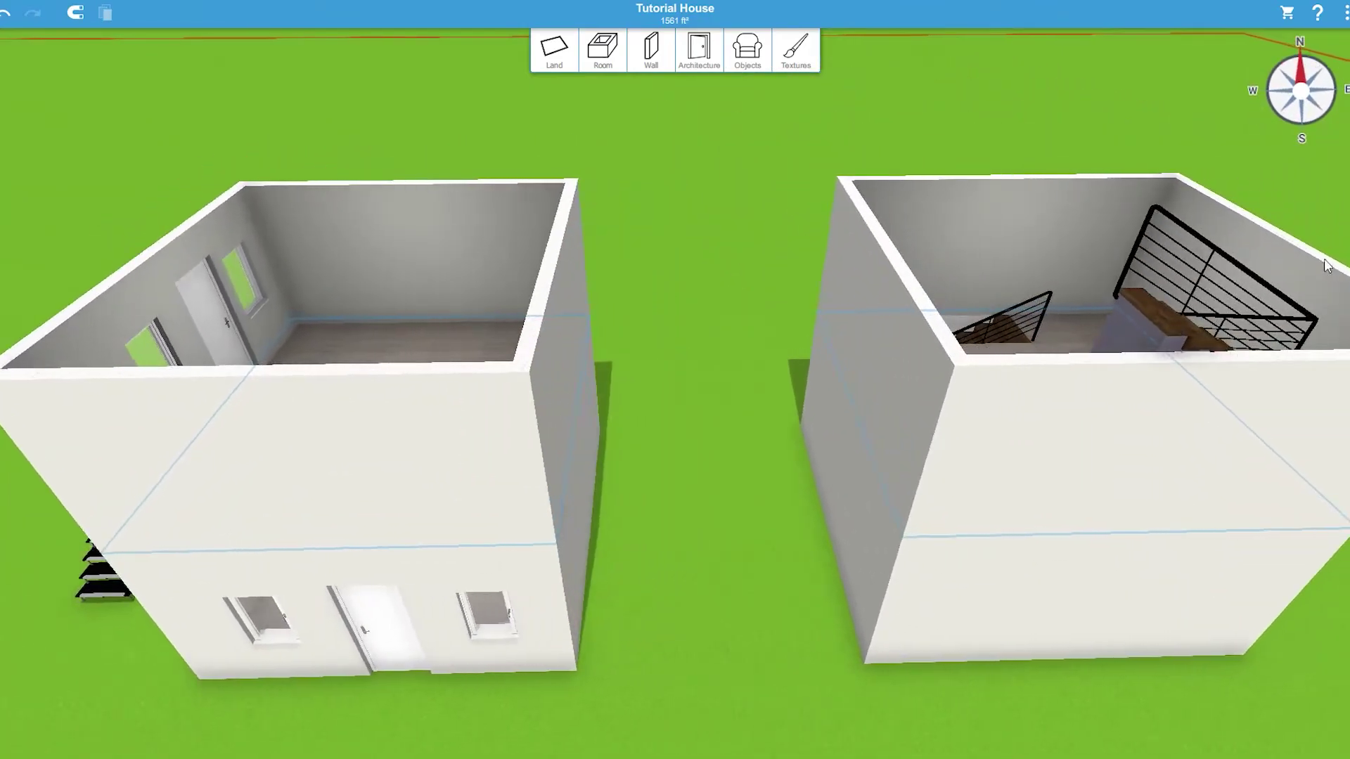
key(Page_Down)
Place a white door in the middle of the second building's south wall on the lower floor.
drag(917, 242, 914, 300)
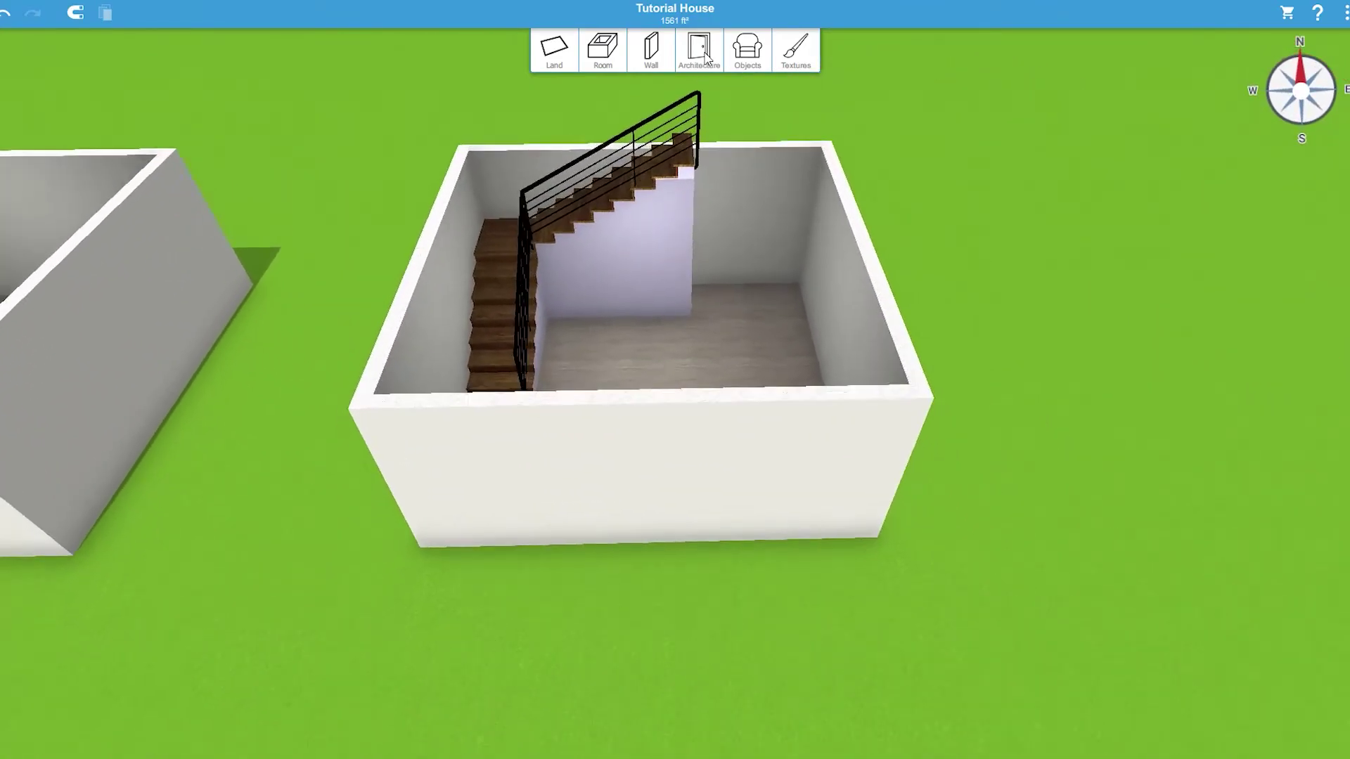
click(698, 49)
click(1, 162)
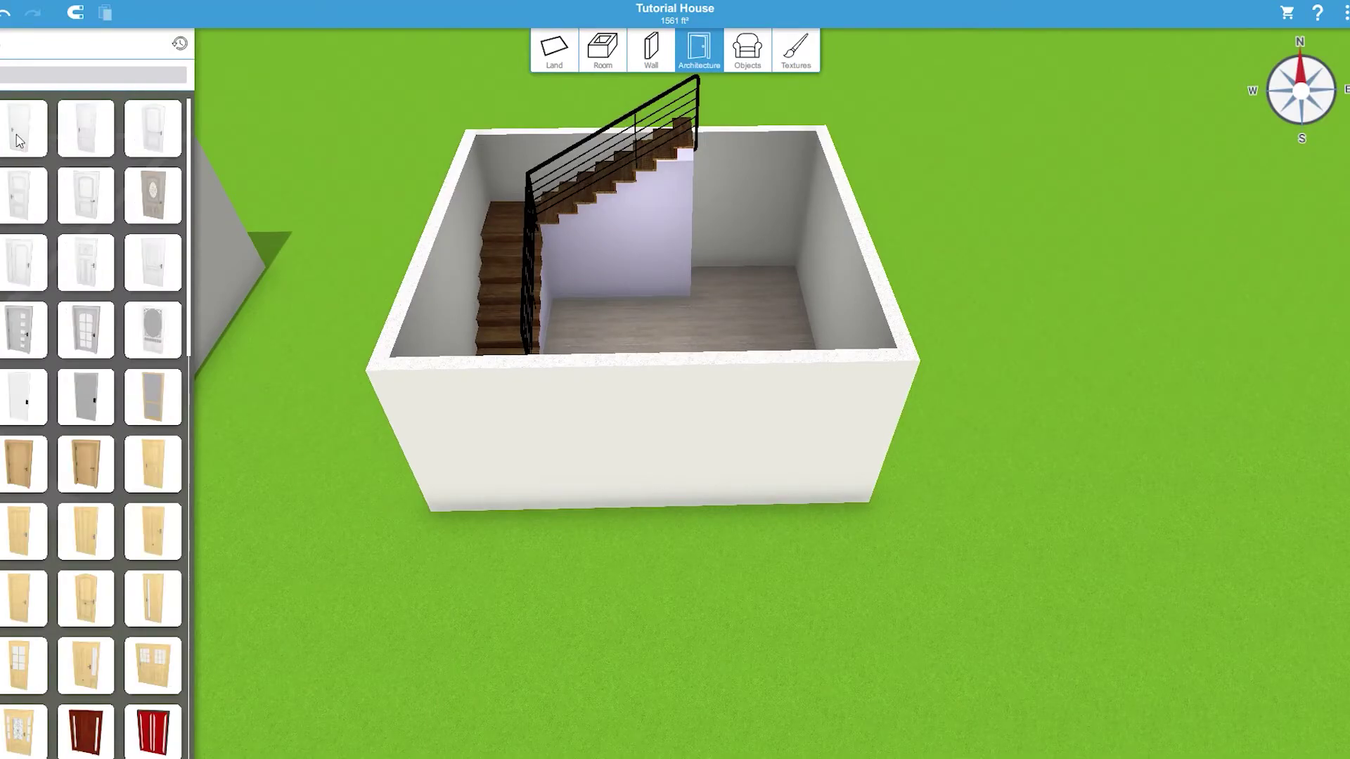
drag(19, 141, 681, 476)
click(1048, 458)
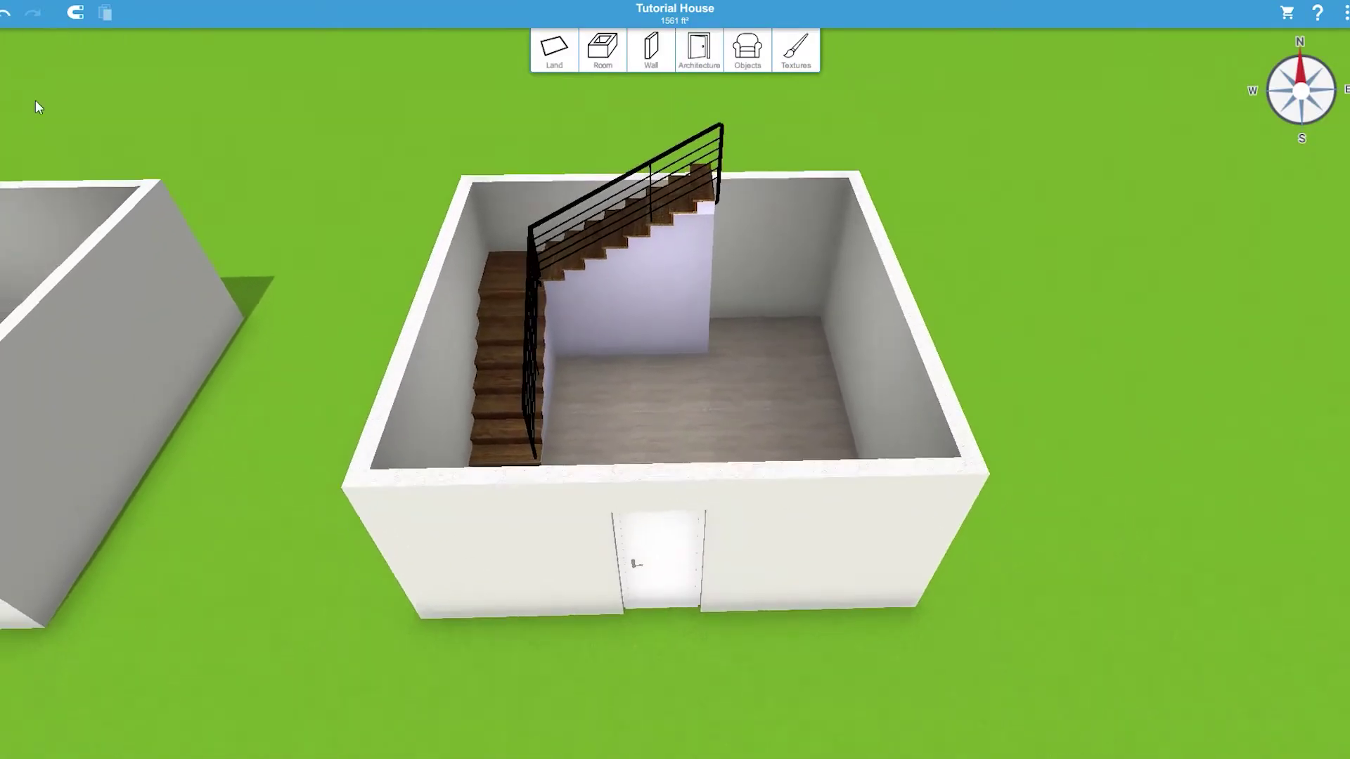
Add a small white-framed window on each side of the second building's lower-floor door.
click(699, 49)
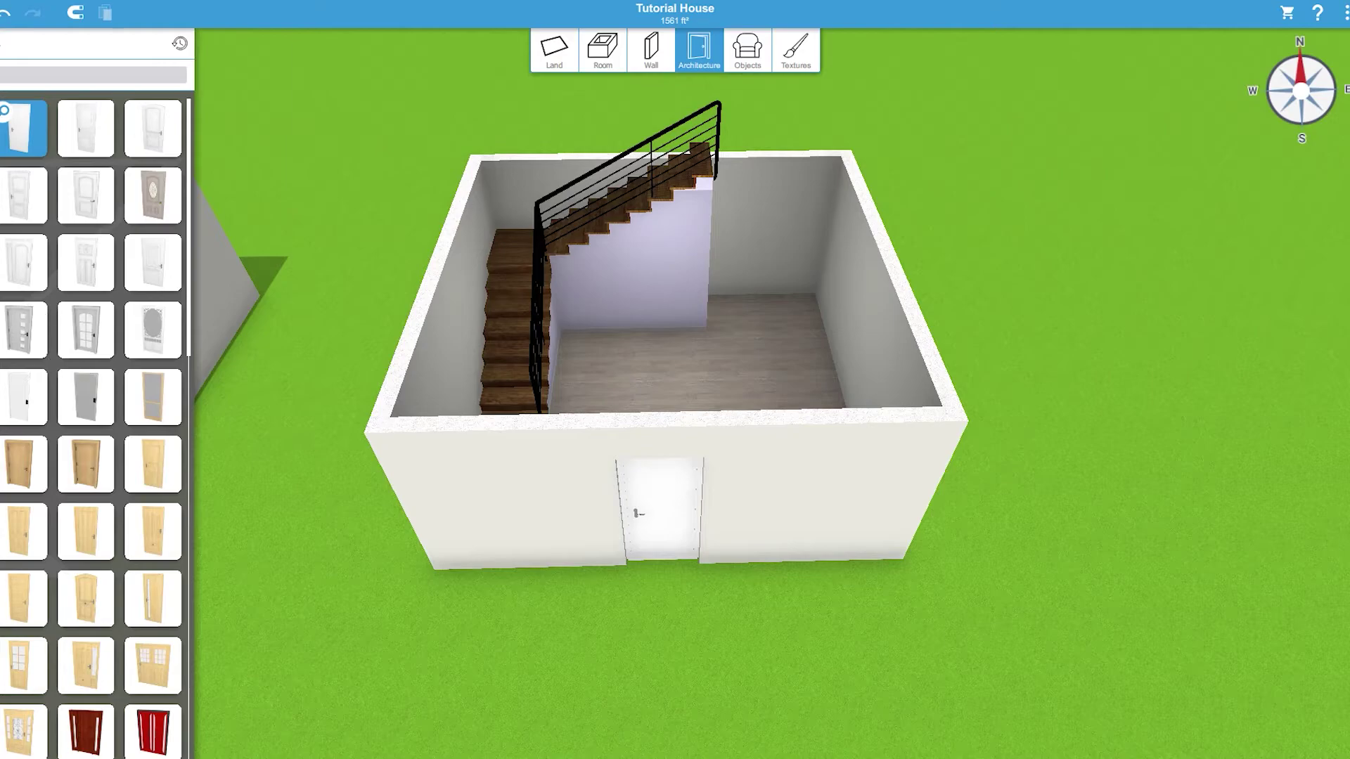
click(2, 126)
drag(38, 137, 511, 501)
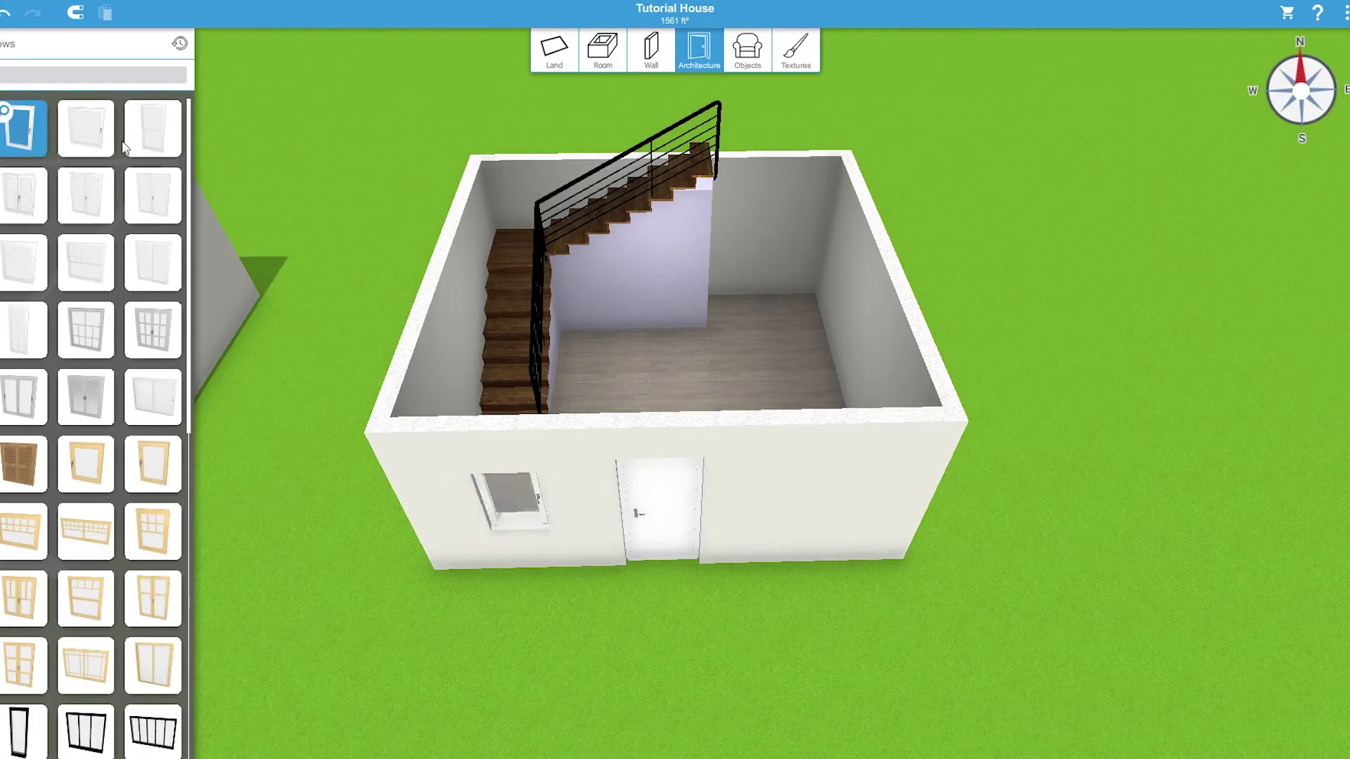
drag(746, 467, 867, 490)
Try a wide black five-pane window on the south wall of the second building's middle floor and remove it.
click(1347, 246)
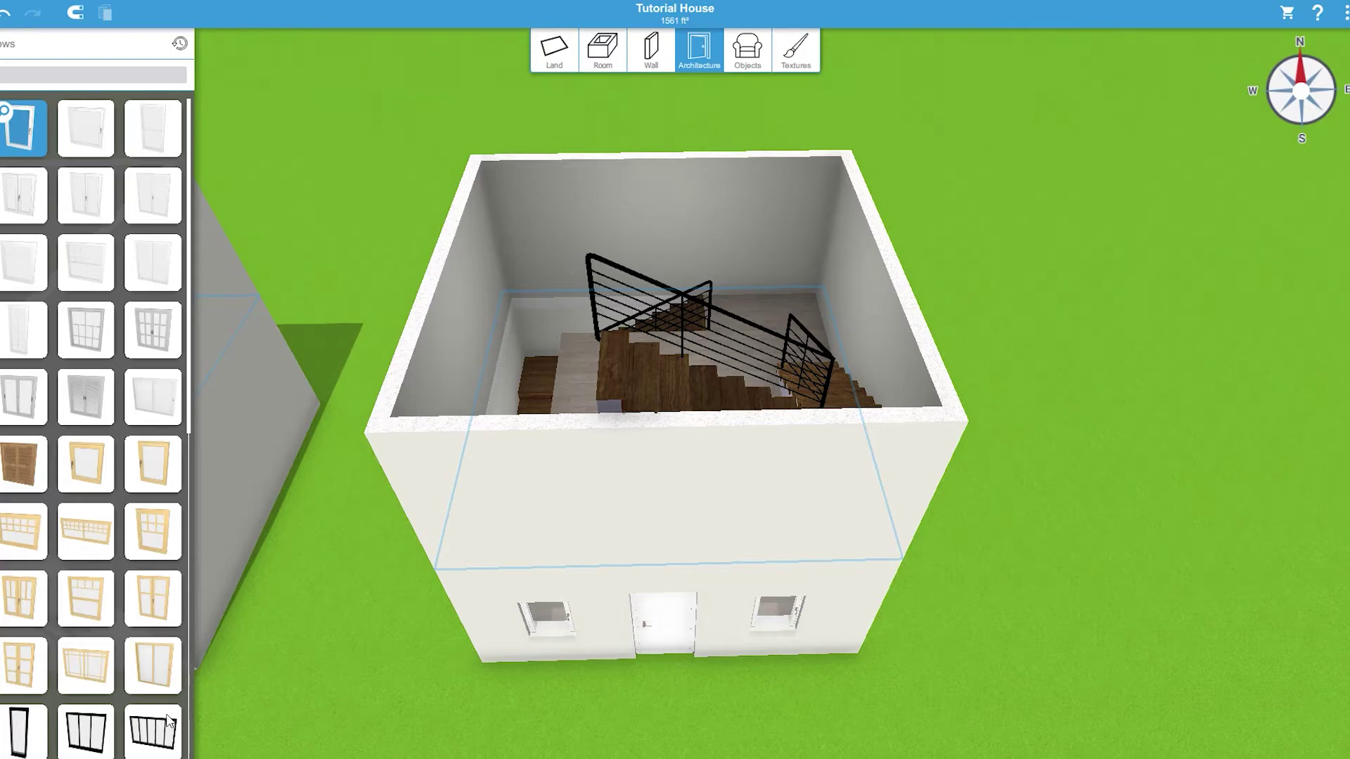
drag(169, 720, 780, 507)
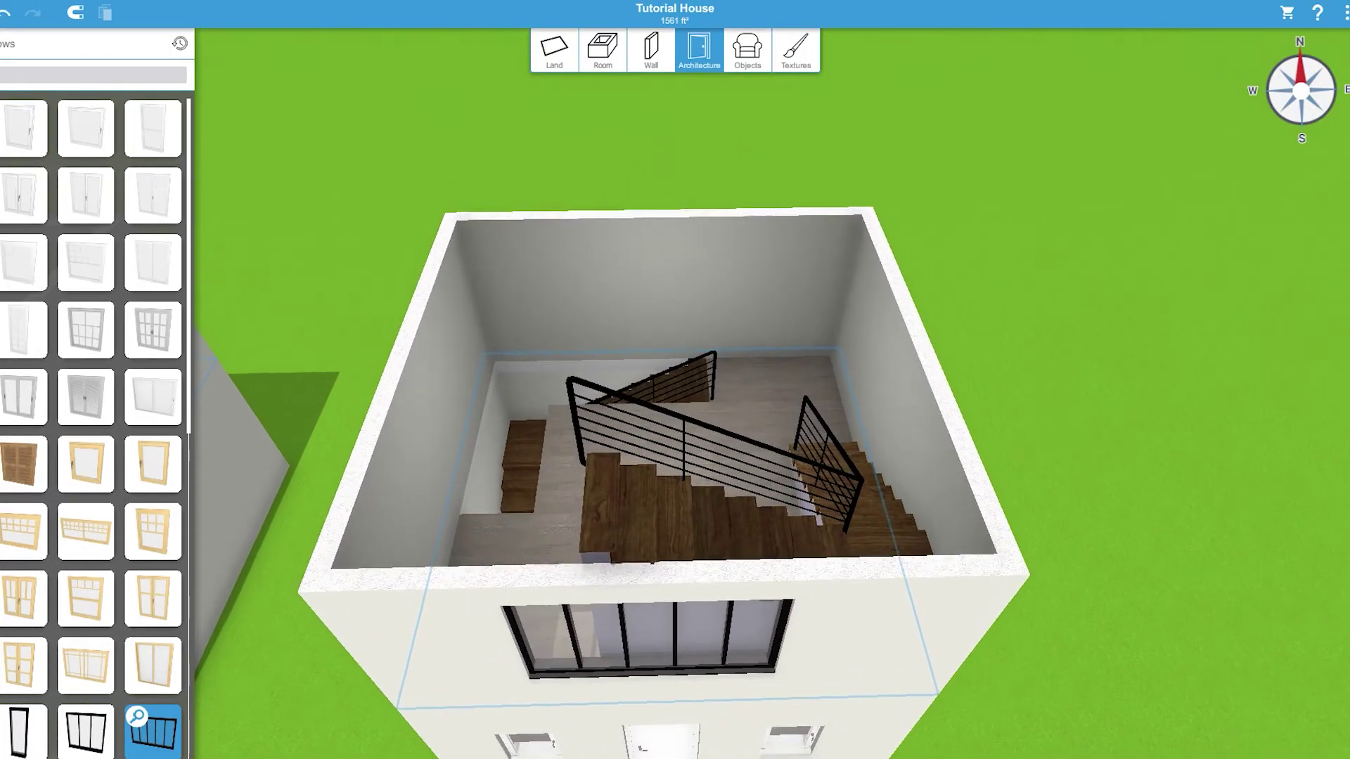
click(1348, 232)
click(1347, 274)
drag(759, 693, 816, 594)
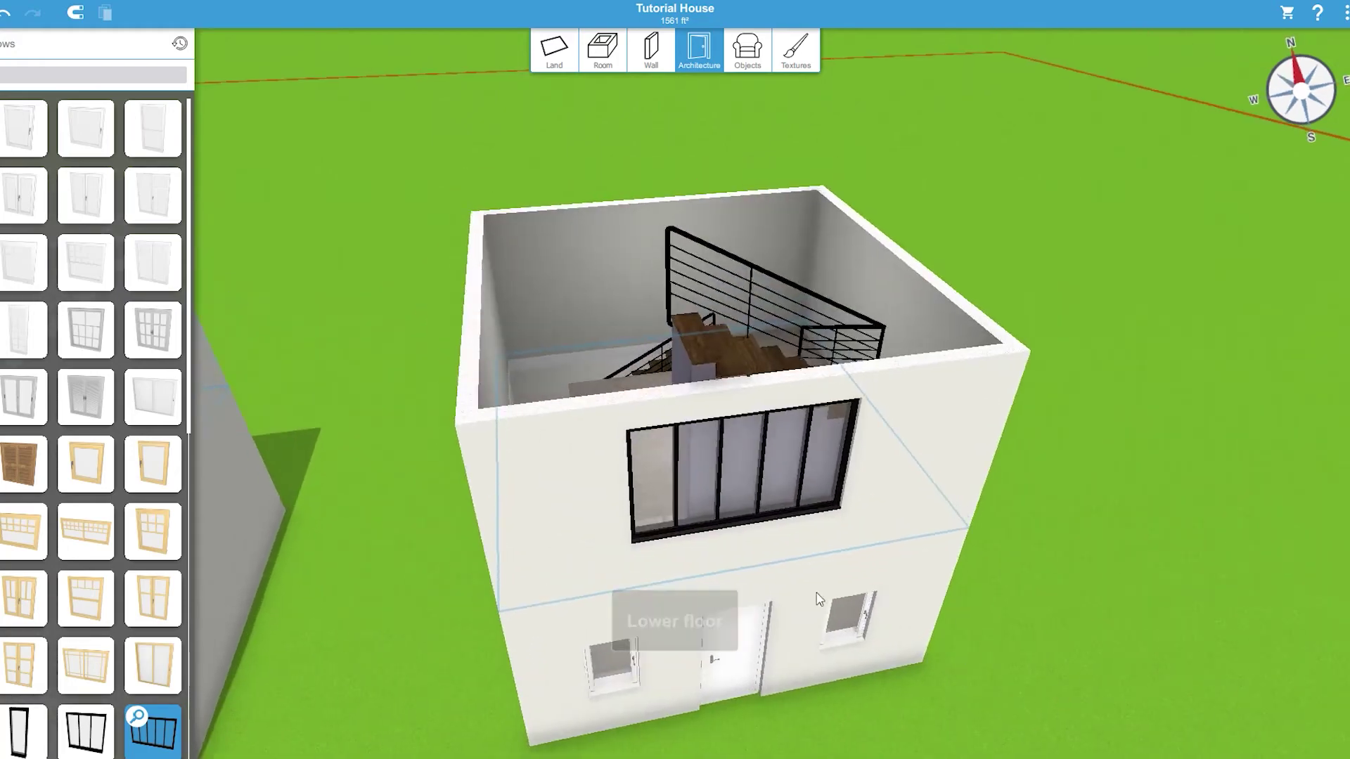
click(694, 495)
drag(694, 496, 336, 425)
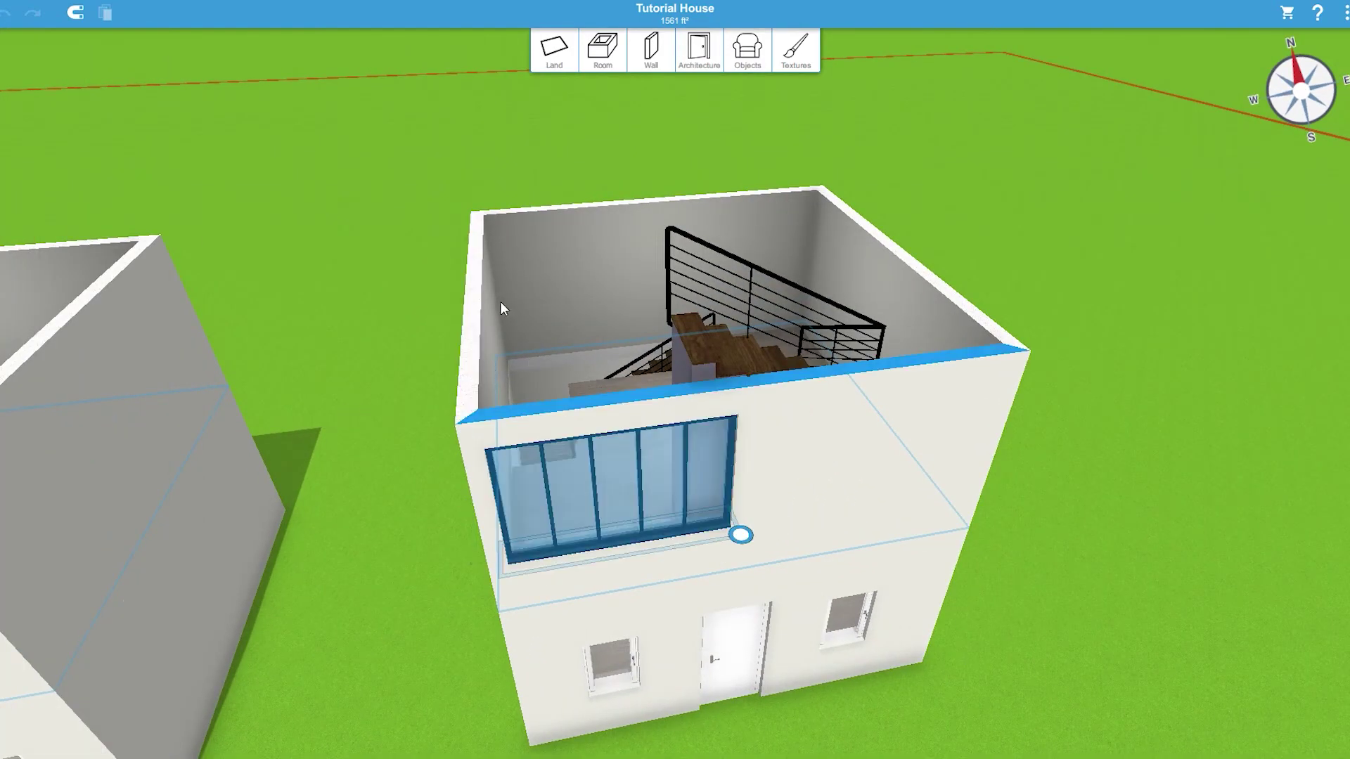
mouse_move(500, 303)
mouse_down()
mouse_move(457, 312)
mouse_move(485, 313)
mouse_up()
Place a wide black five-pane window on the west wall of the second building's middle floor.
drag(1150, 602, 1038, 606)
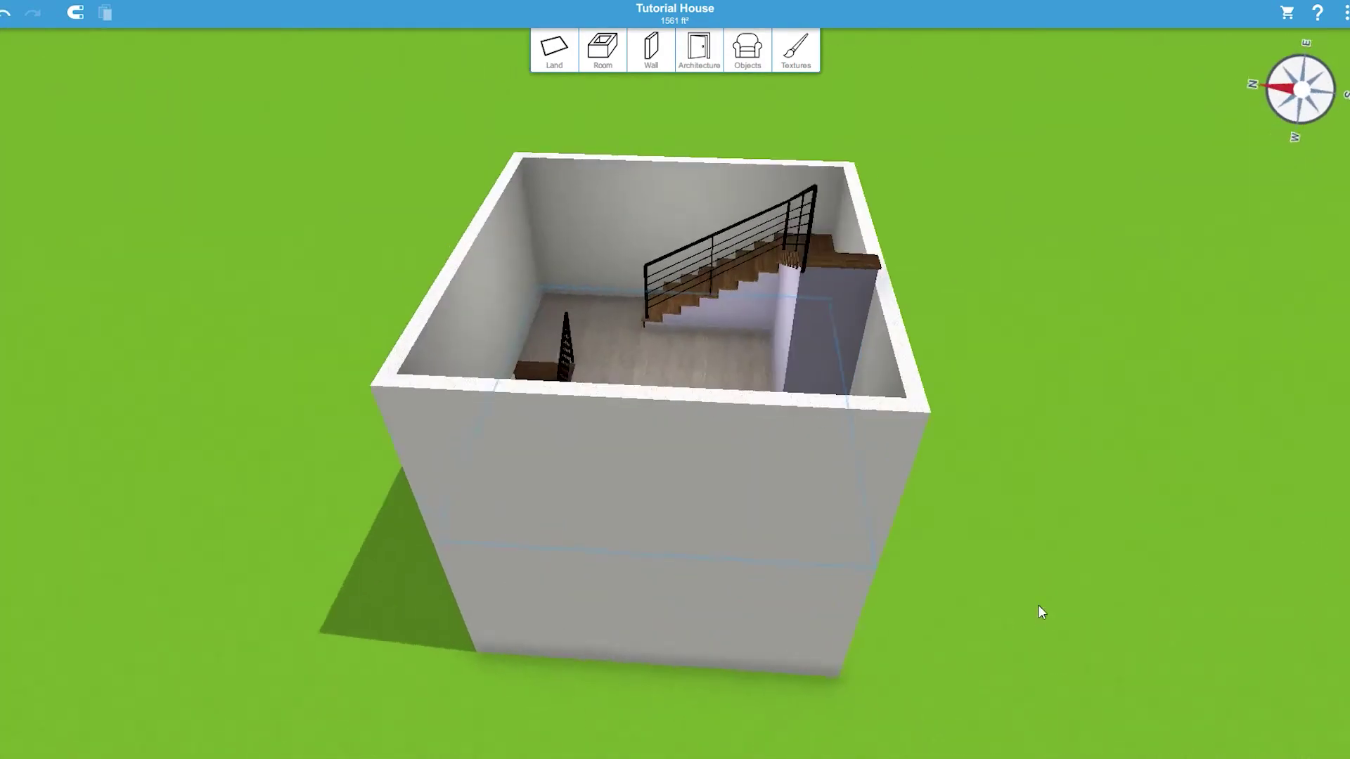
click(698, 50)
drag(166, 737, 814, 456)
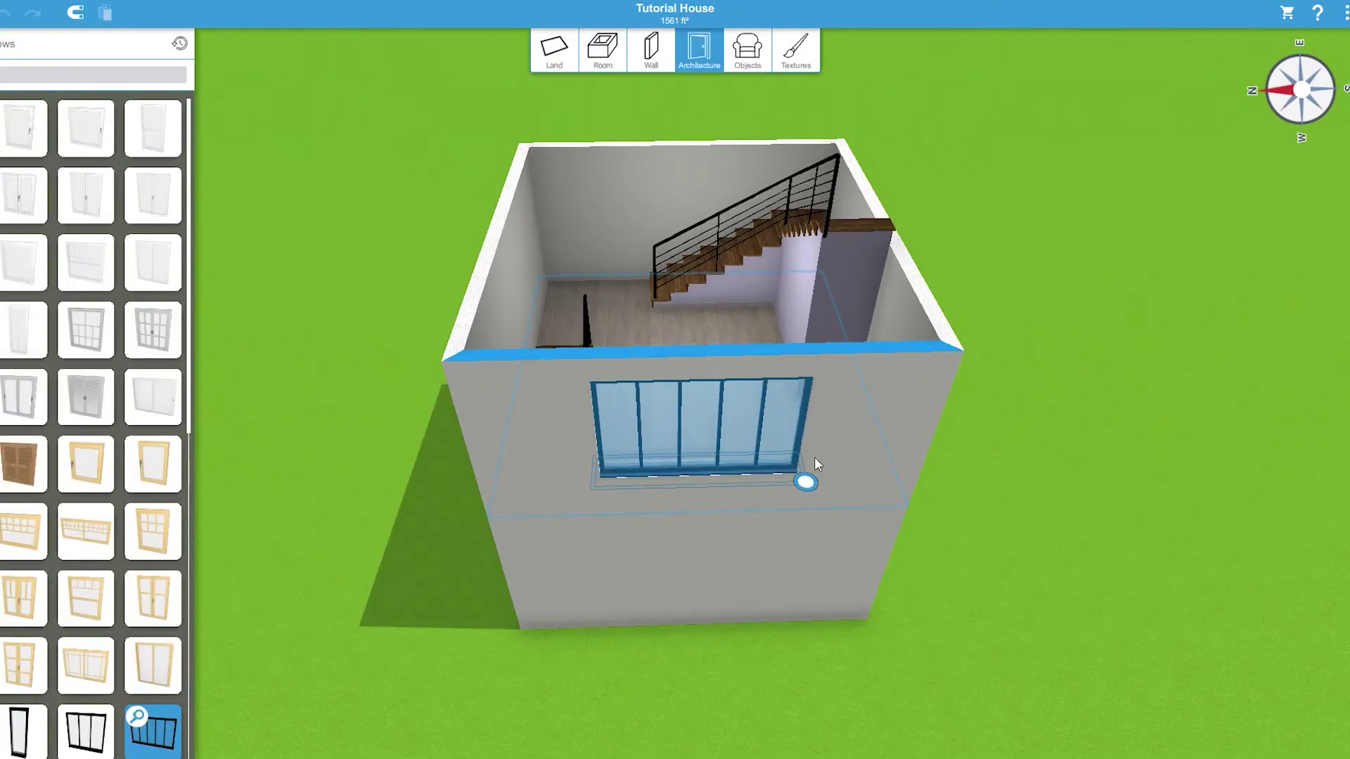
click(1191, 462)
Add a wide black five-pane window to the south wall of the second building's top floor.
drag(1191, 462, 1285, 206)
key(Page_Up)
drag(1011, 332, 1048, 309)
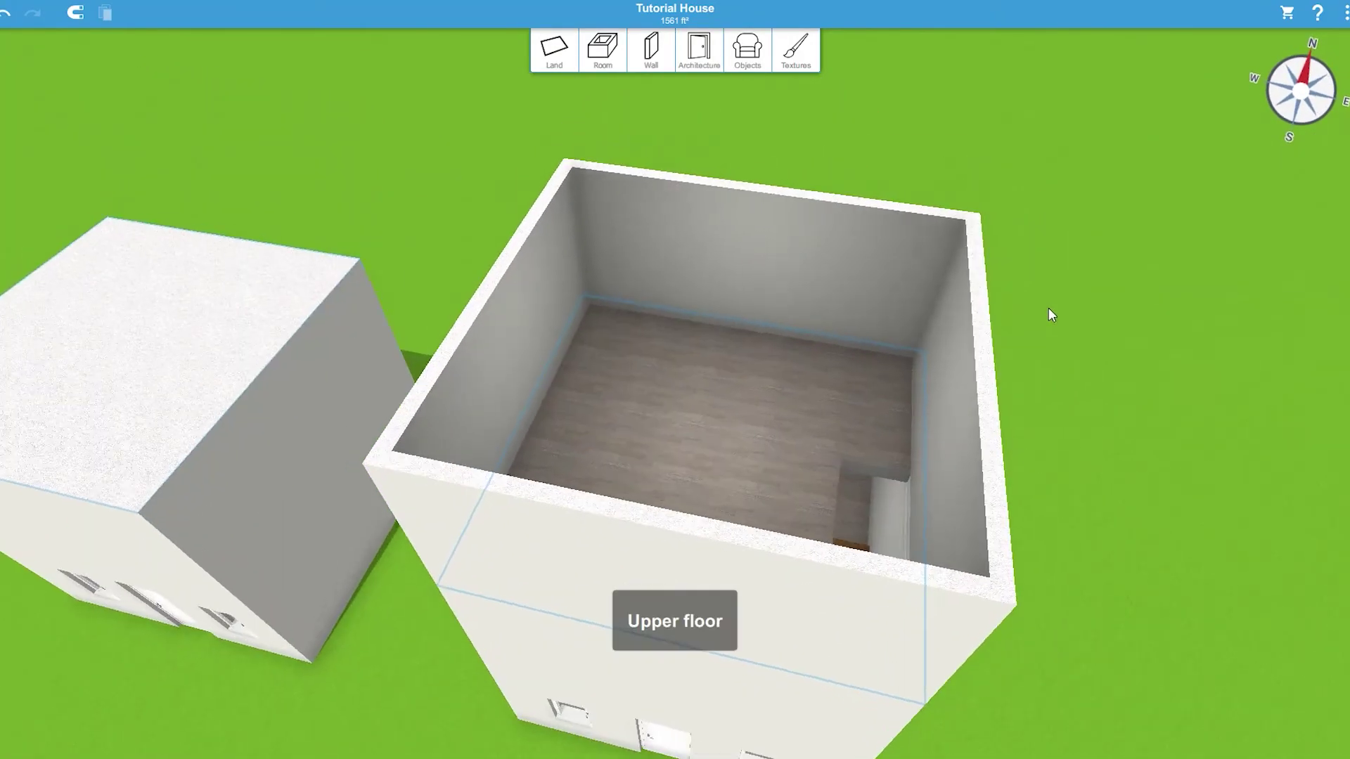
click(747, 49)
click(699, 50)
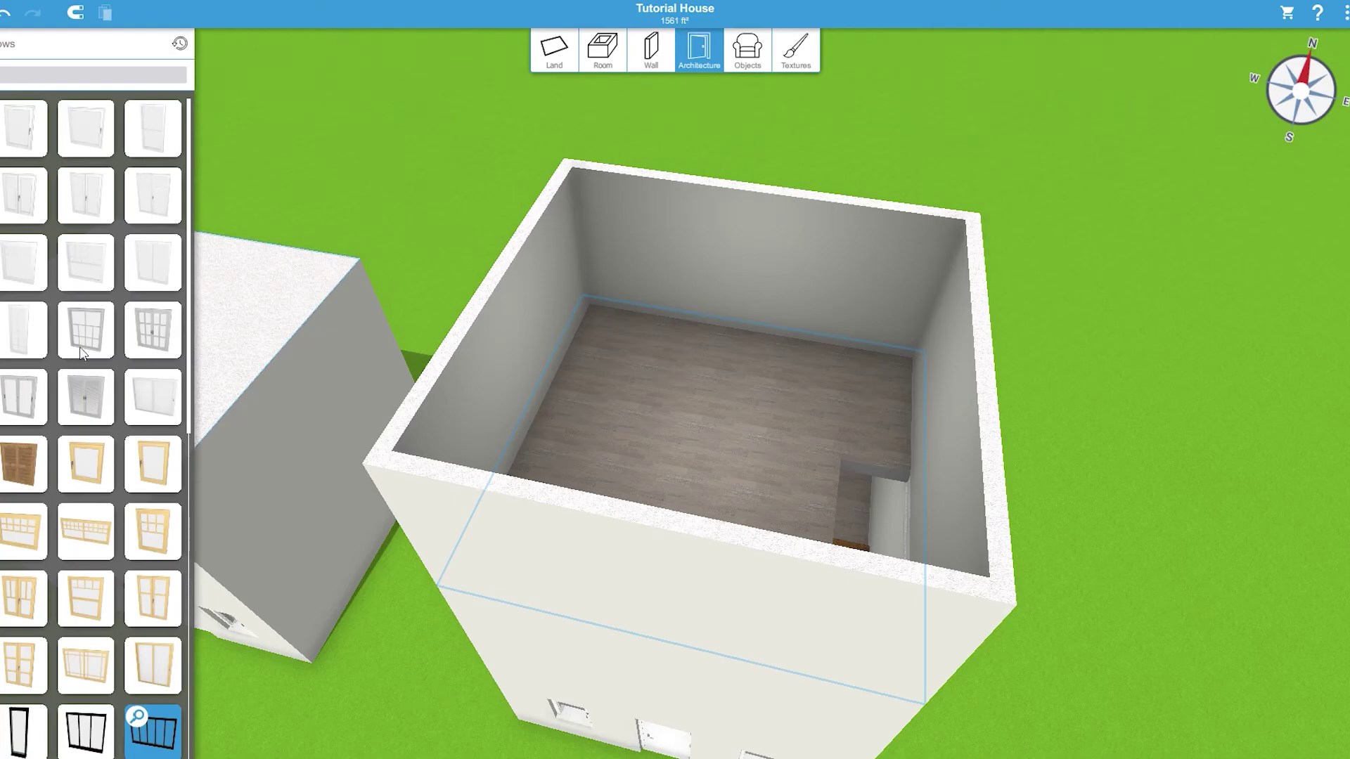
drag(166, 748, 690, 465)
click(1044, 503)
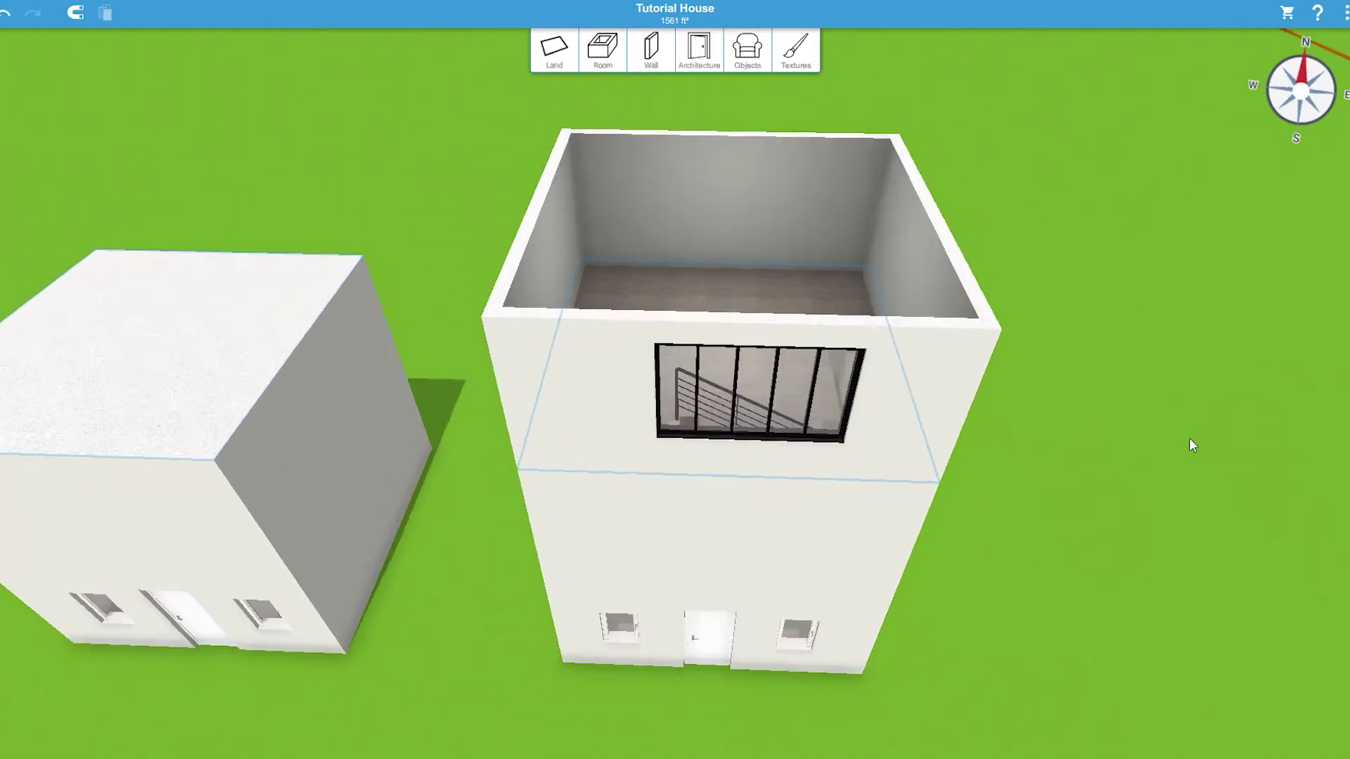